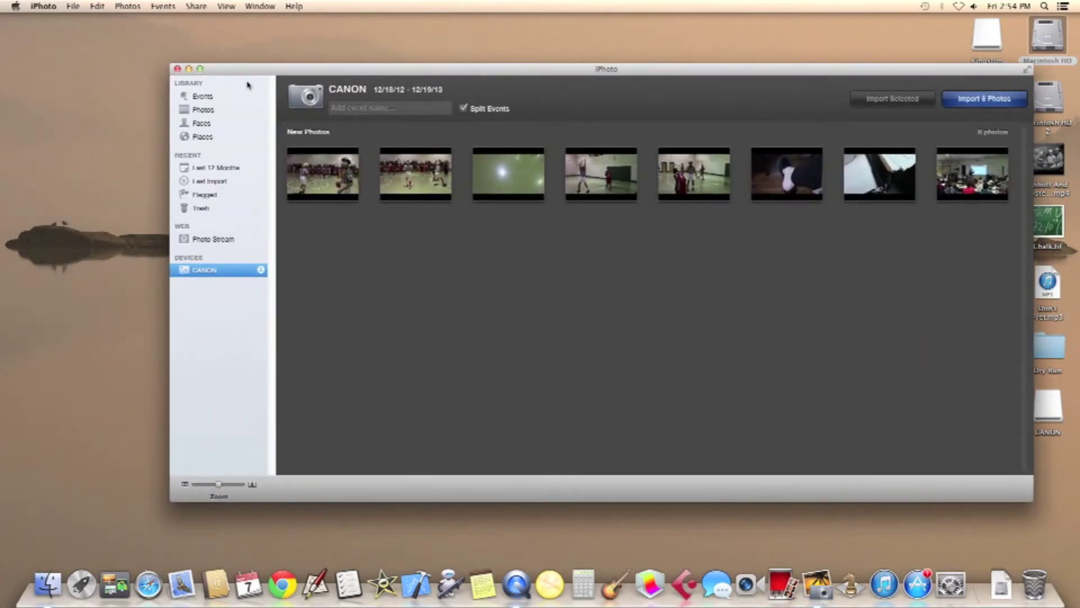
# Close iPhoto, switch to iMovie and open the camera import with CANON Inc. Video Camera (Kingston) as the source.
pyautogui.click(177, 68)
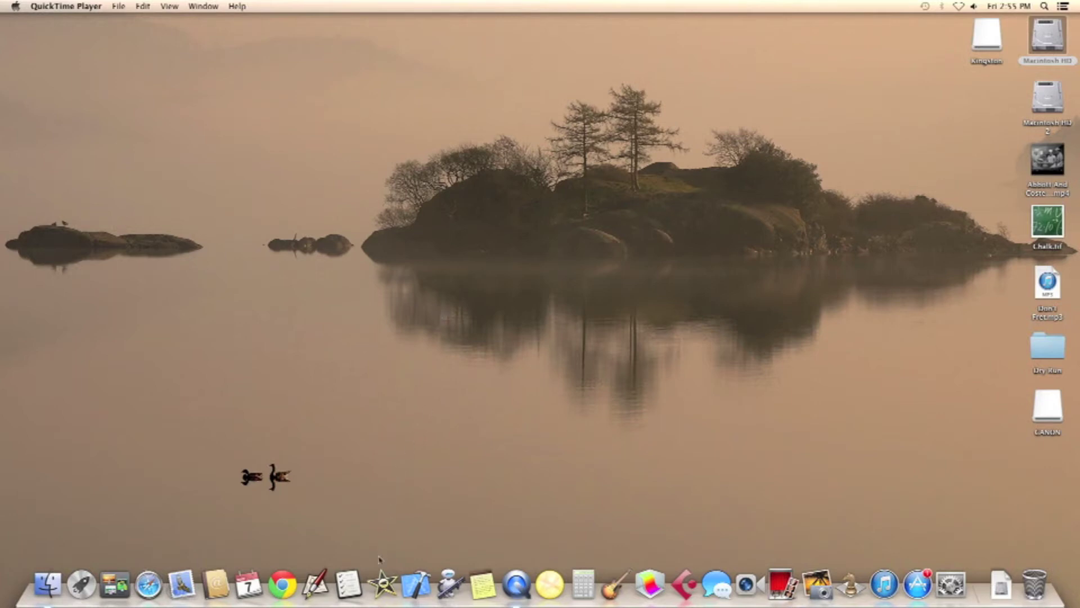
pyautogui.click(383, 576)
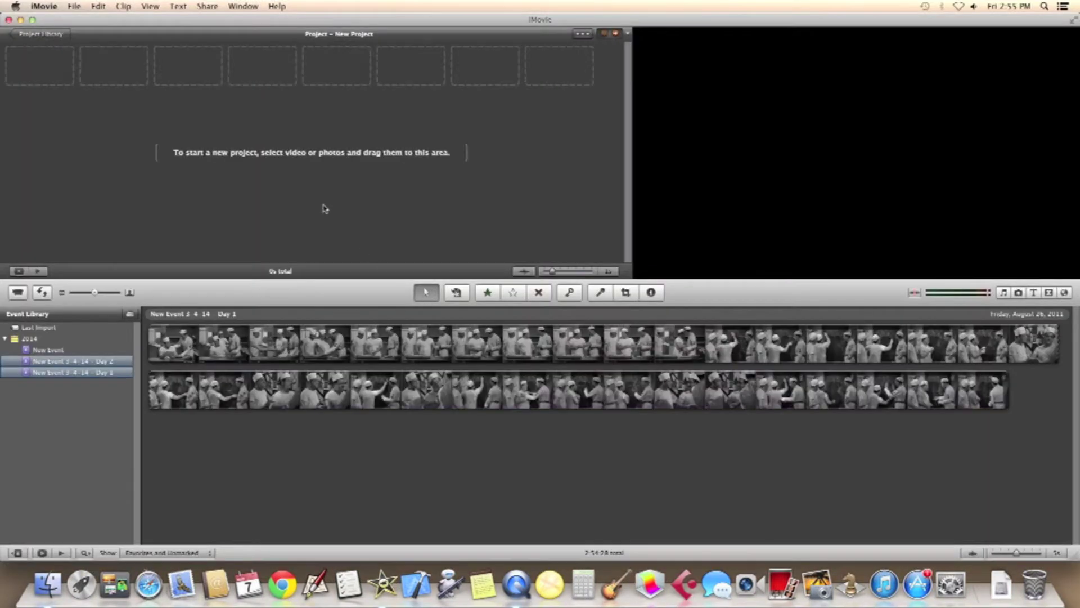
pyautogui.click(74, 7)
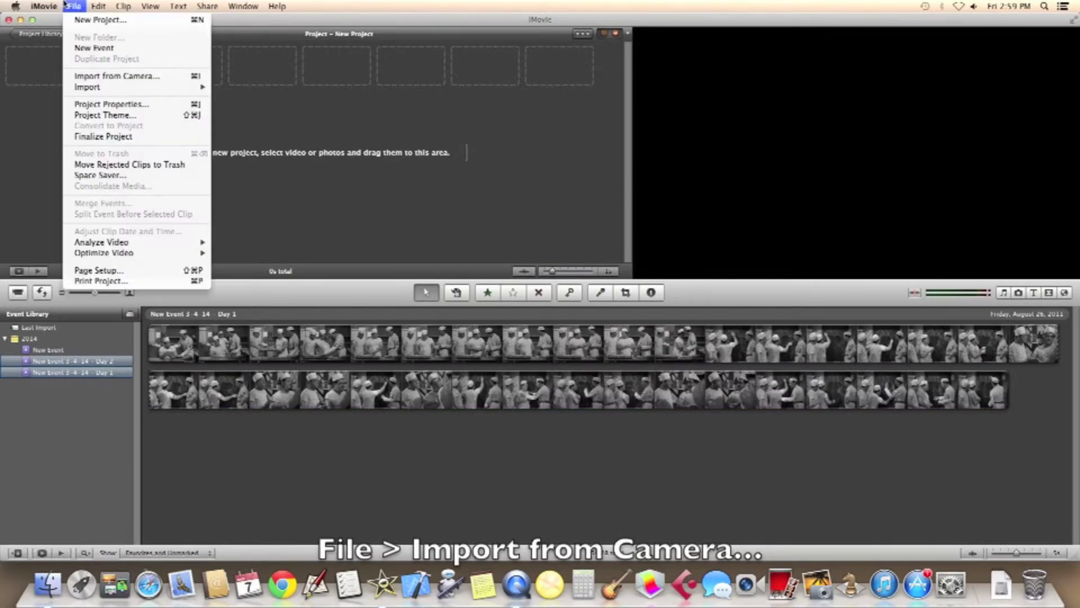
pyautogui.click(110, 75)
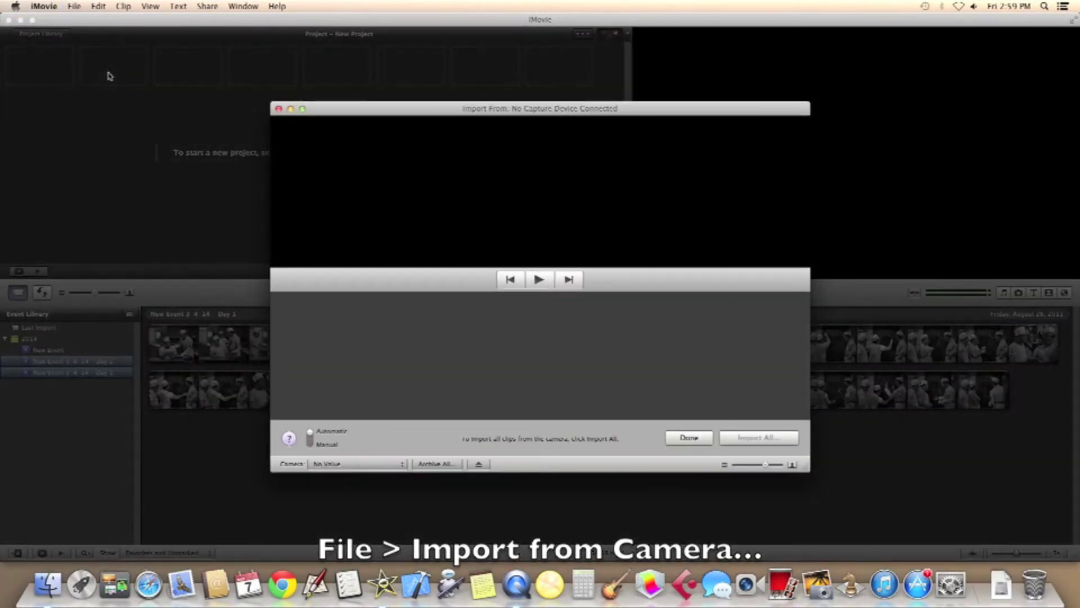
pyautogui.click(331, 465)
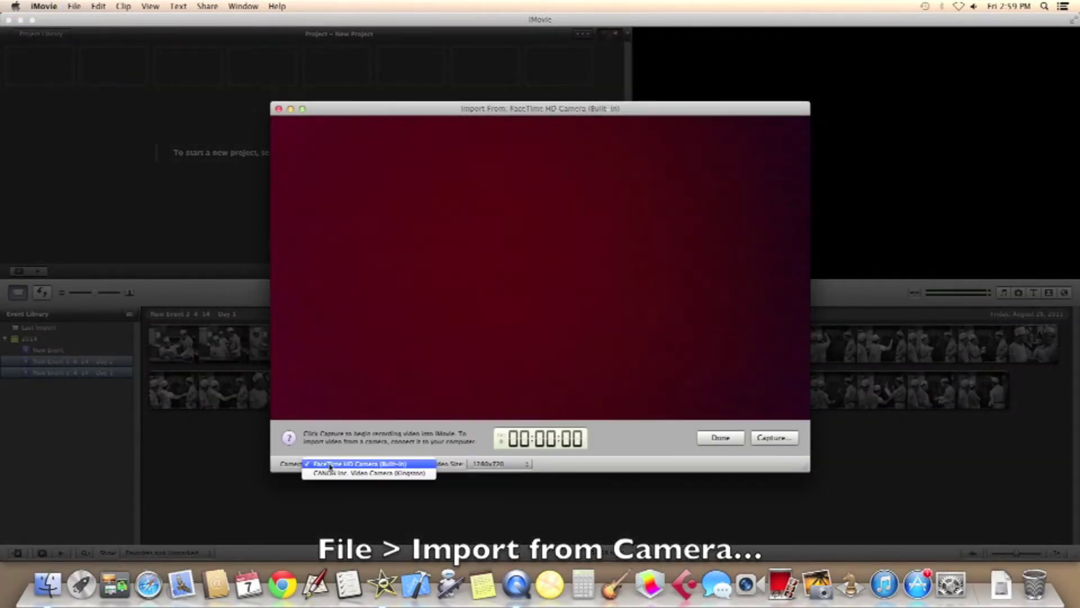
pyautogui.click(333, 473)
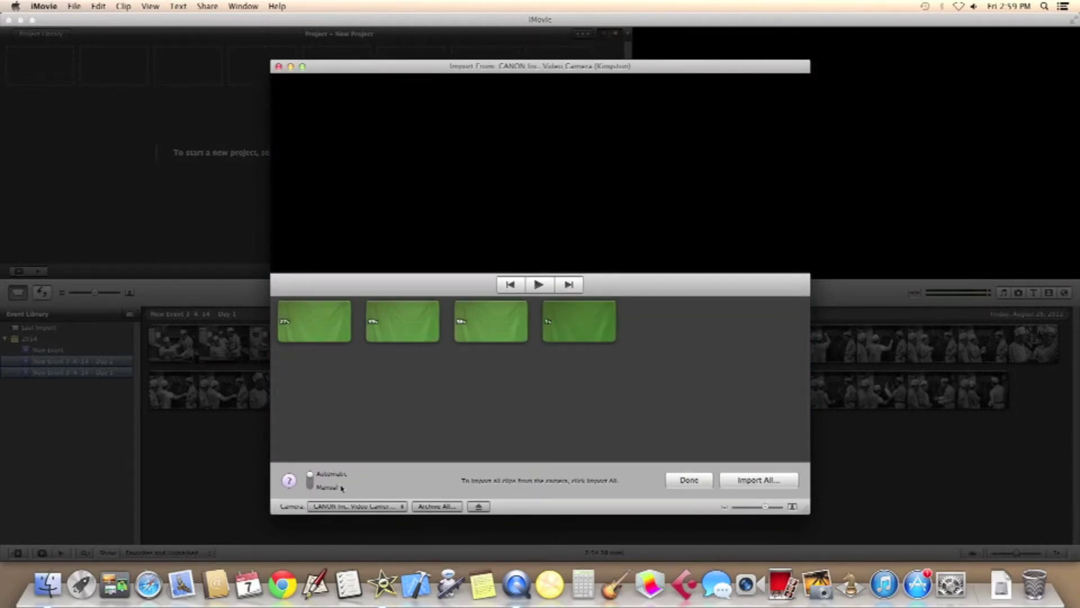
# Set the camera import to Manual and leave only the third clip checked for importing.
pyautogui.click(314, 487)
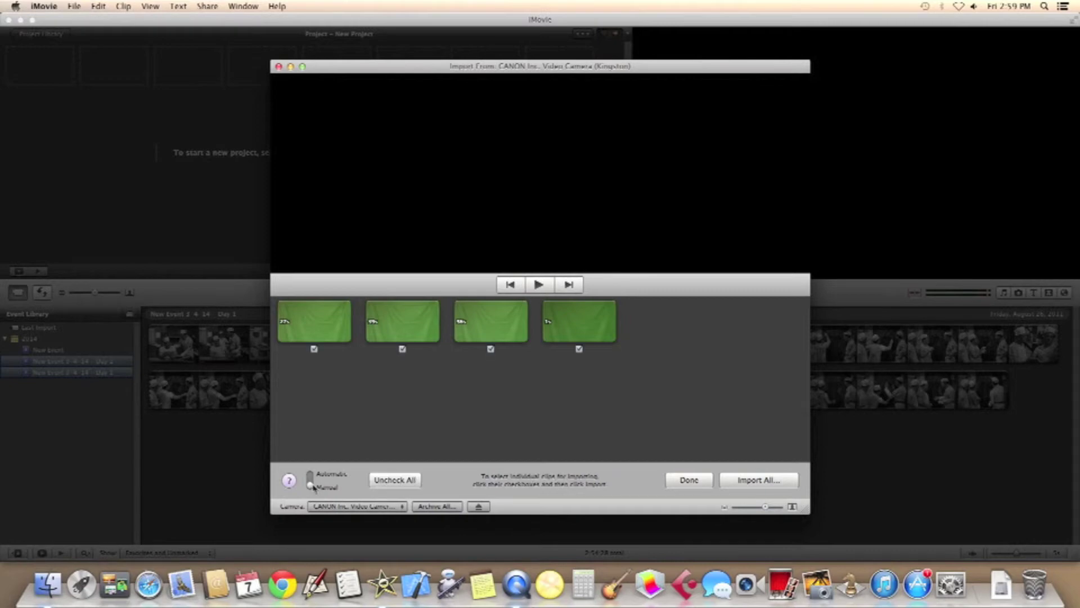
pyautogui.click(438, 507)
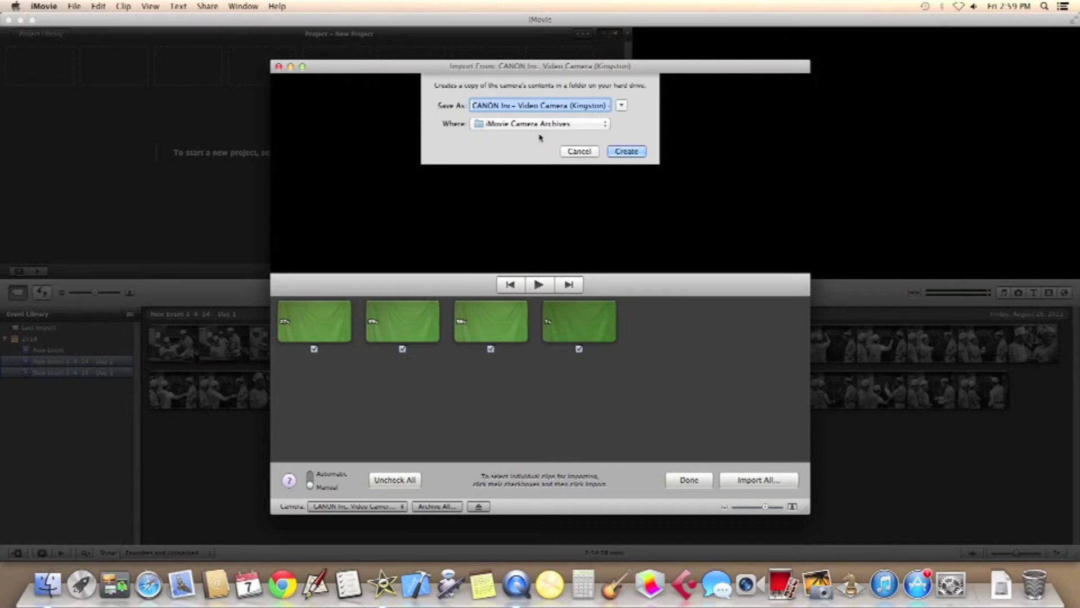
pyautogui.click(578, 152)
pyautogui.click(314, 348)
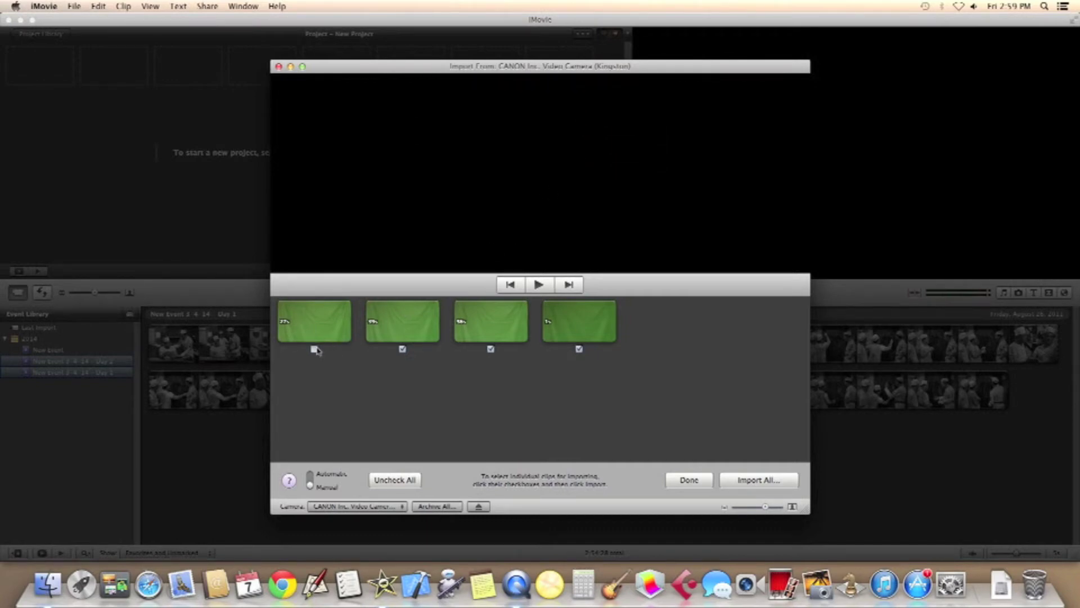
pyautogui.click(403, 348)
pyautogui.click(579, 349)
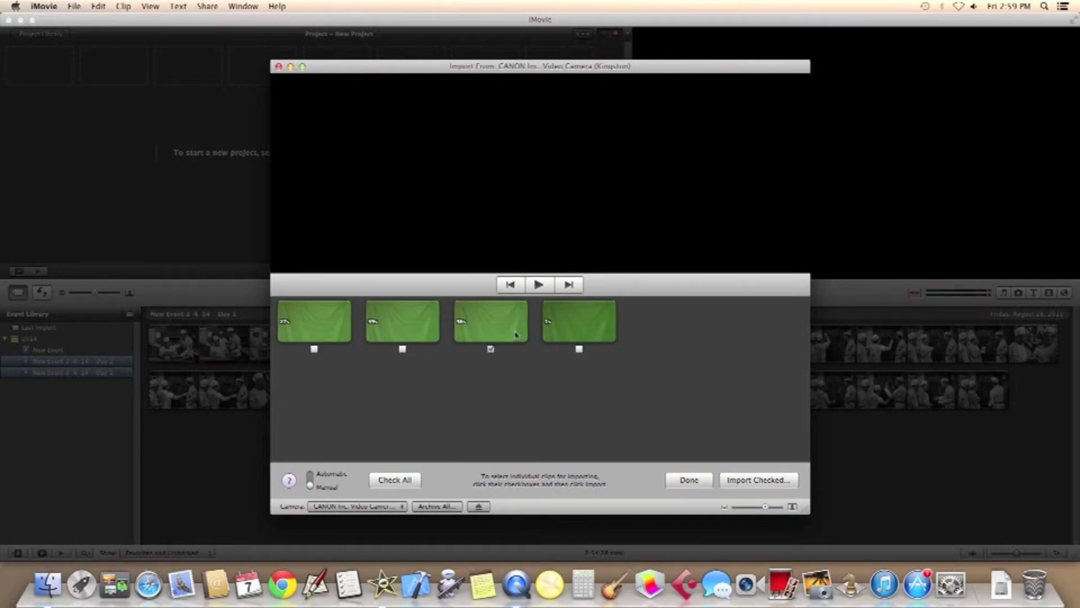
# Import the checked clip into a new event named Imovie, optimized as Large 960x540, and close the import window.
pyautogui.click(729, 482)
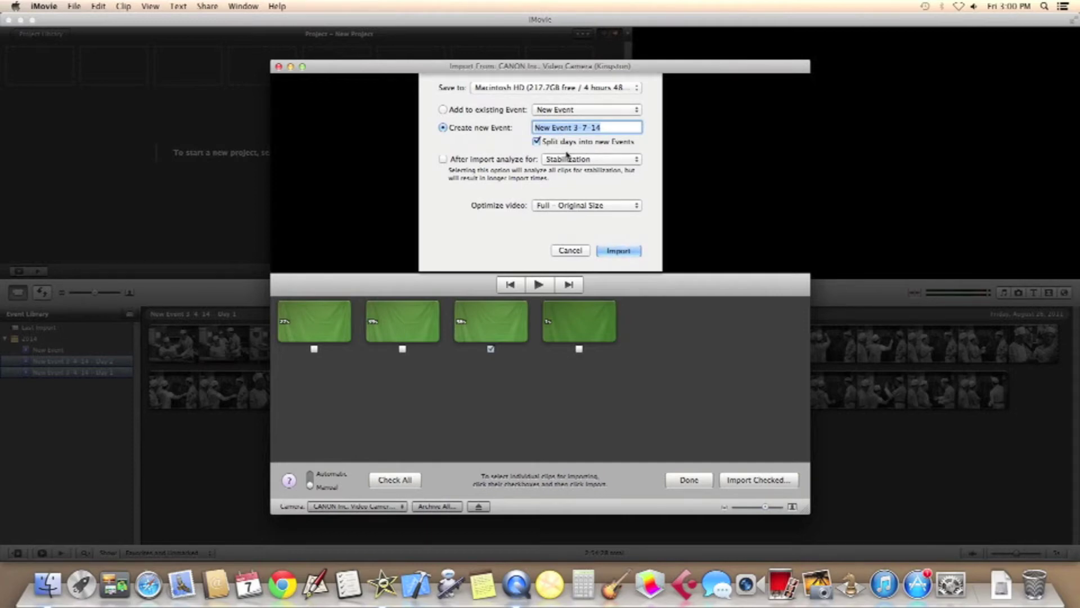
pyautogui.write('Imovie')
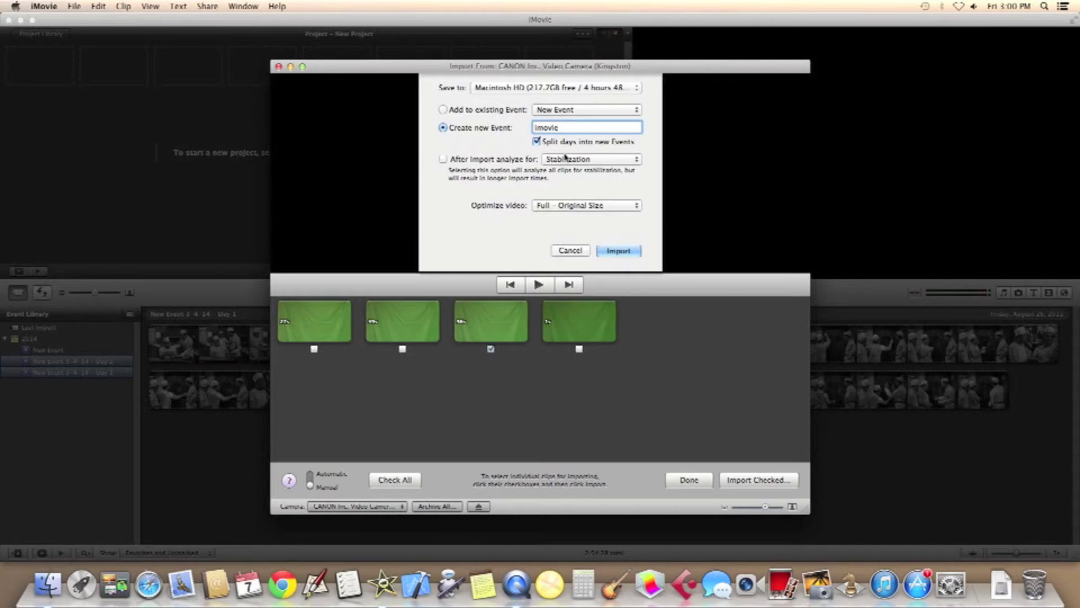
pyautogui.click(606, 206)
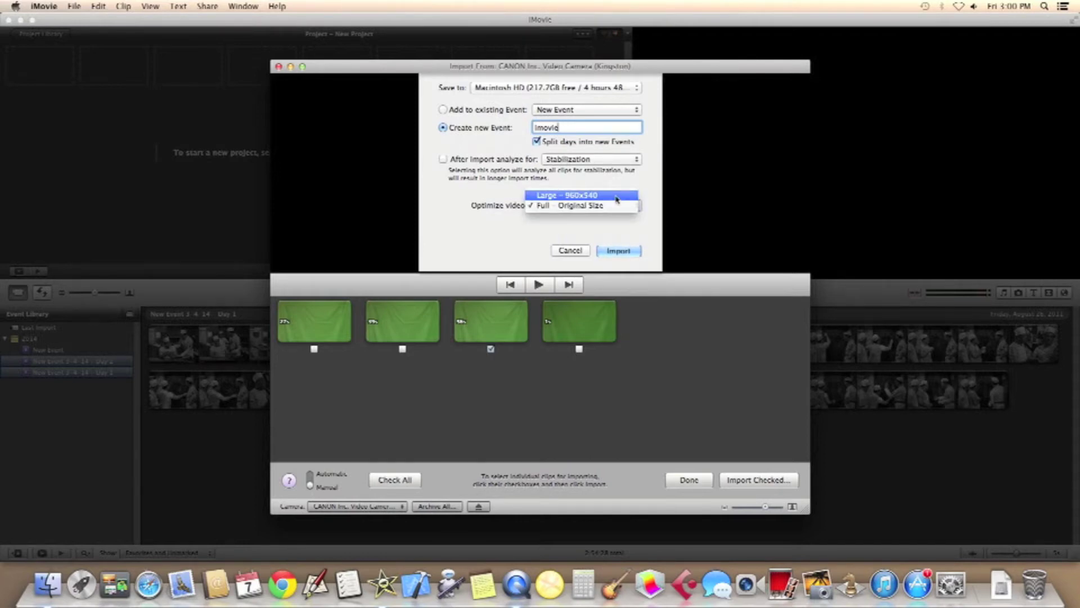
pyautogui.click(617, 195)
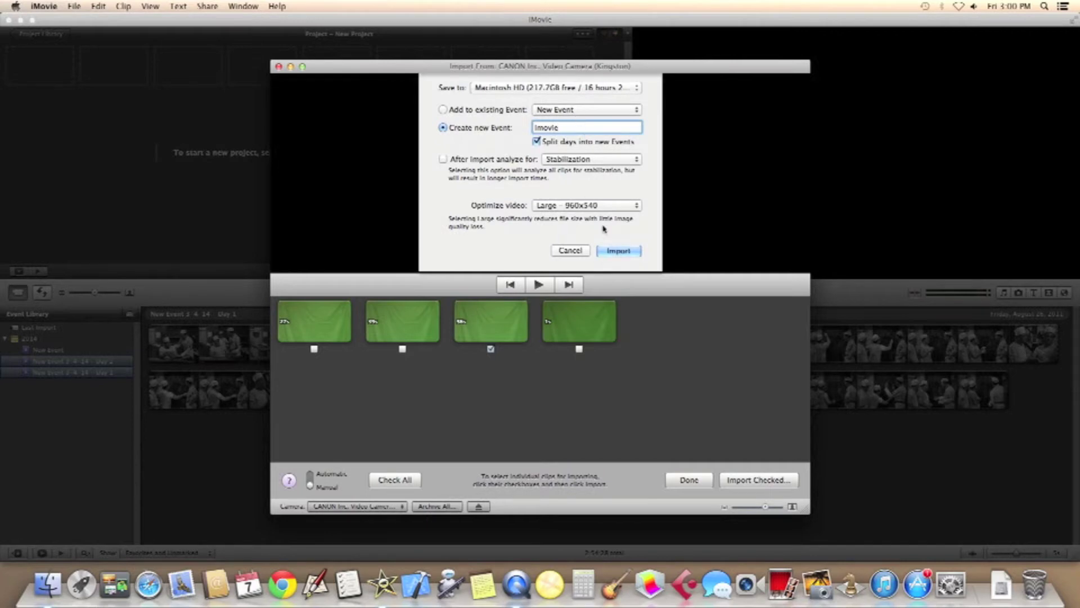
pyautogui.click(619, 251)
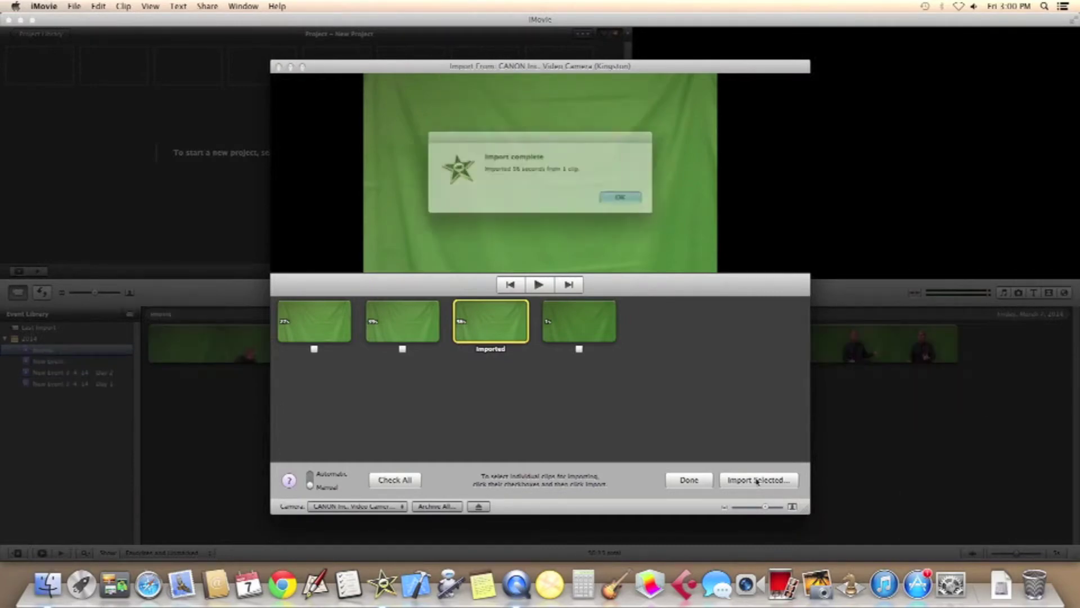
pyautogui.click(625, 199)
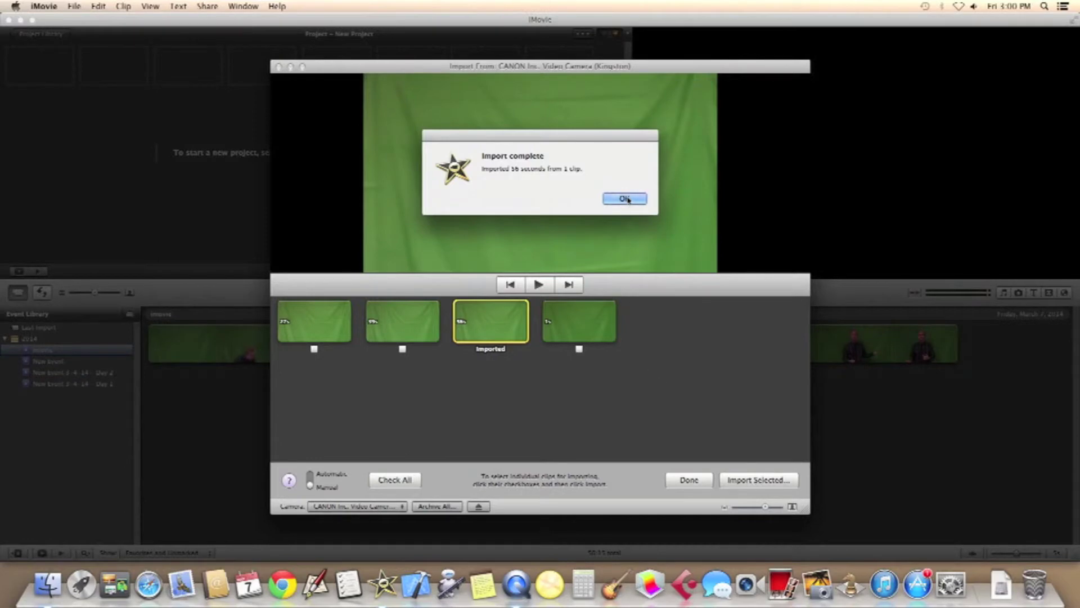
pyautogui.click(690, 481)
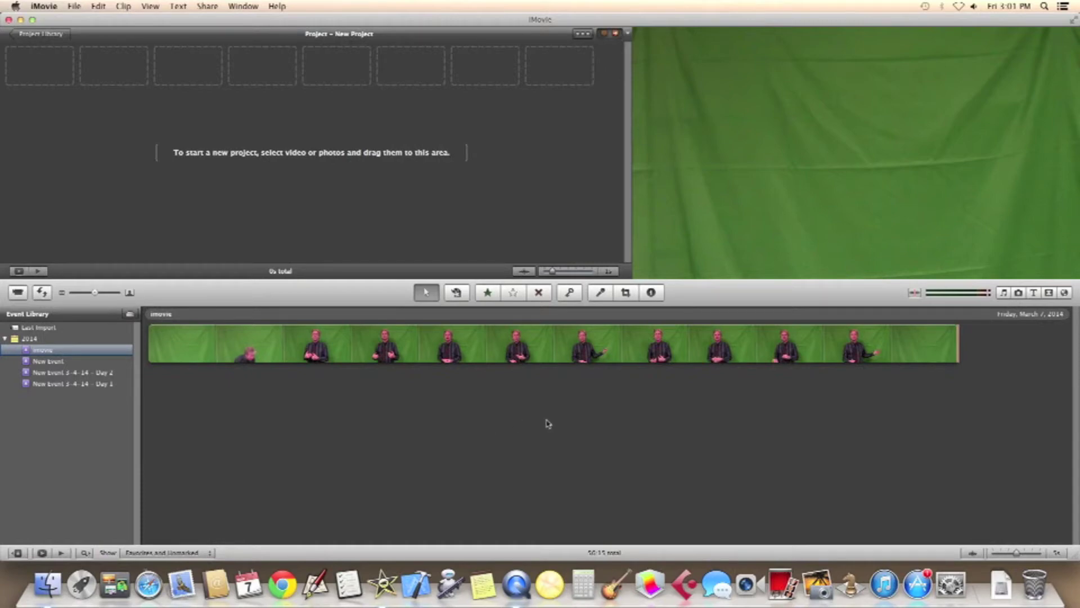
pyautogui.press('space')
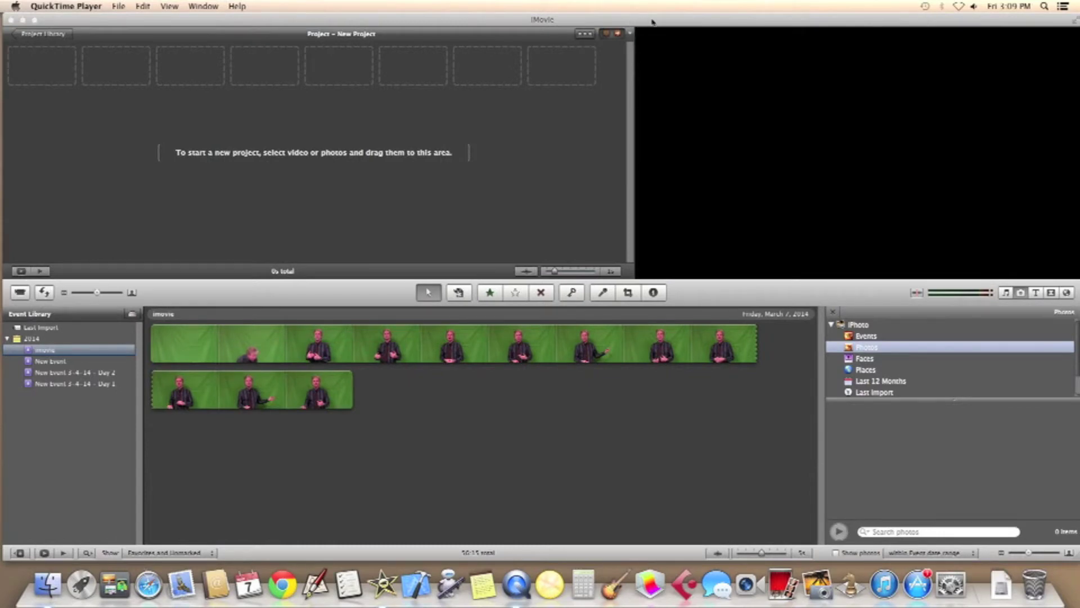
# Add Chalk.tif, Lion.jpg and the map image 2014-02-20_1046.png from the desktop to the project in that order.
pyautogui.moveTo(653, 21); pyautogui.dragTo(574, 21)
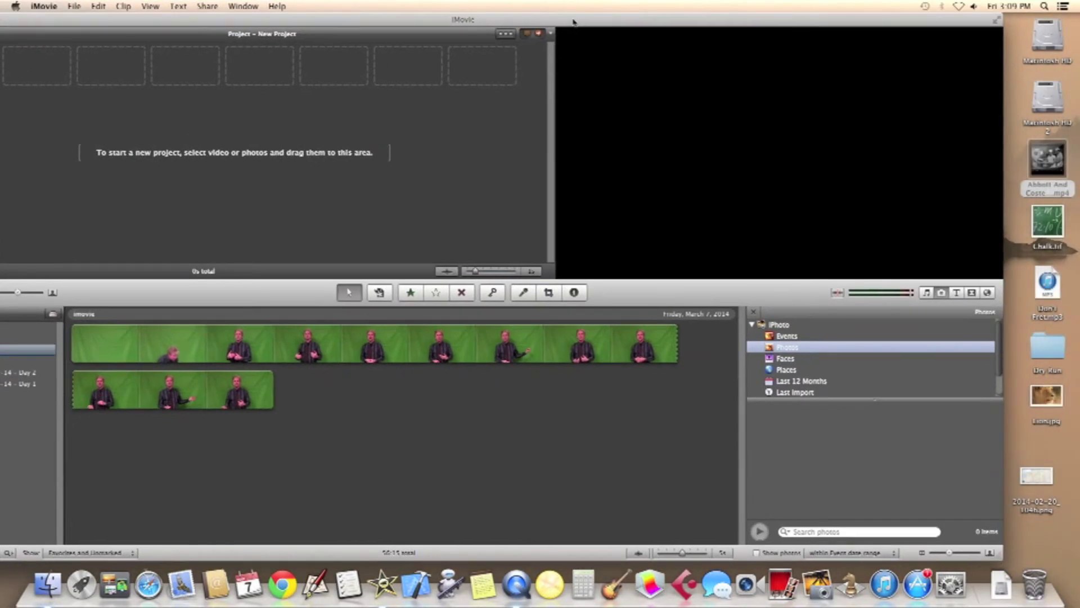
pyautogui.moveTo(1038, 223); pyautogui.dragTo(29, 60)
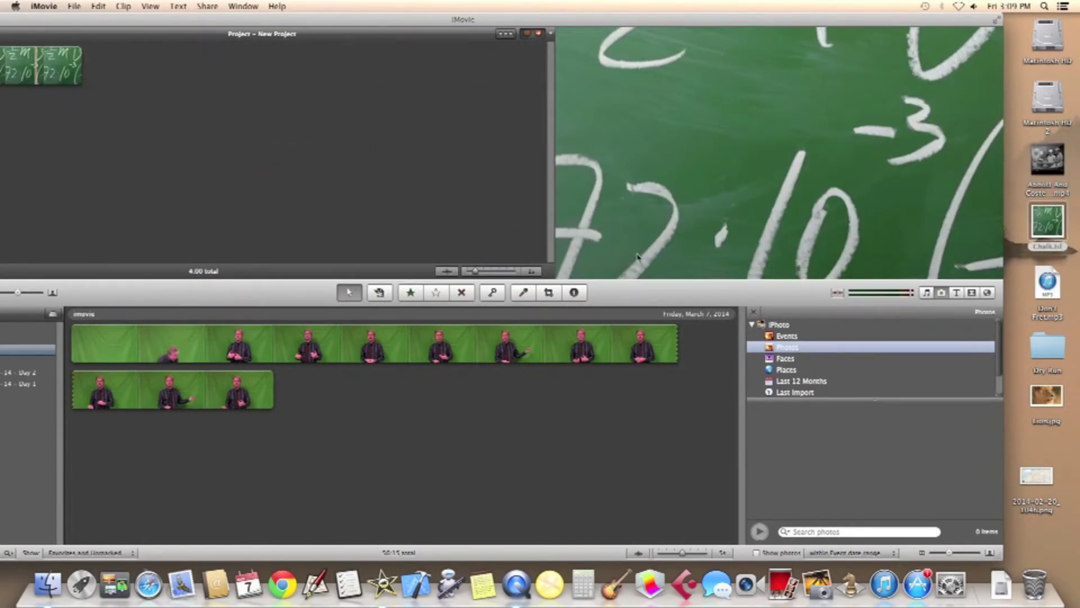
pyautogui.moveTo(1046, 396); pyautogui.dragTo(172, 71)
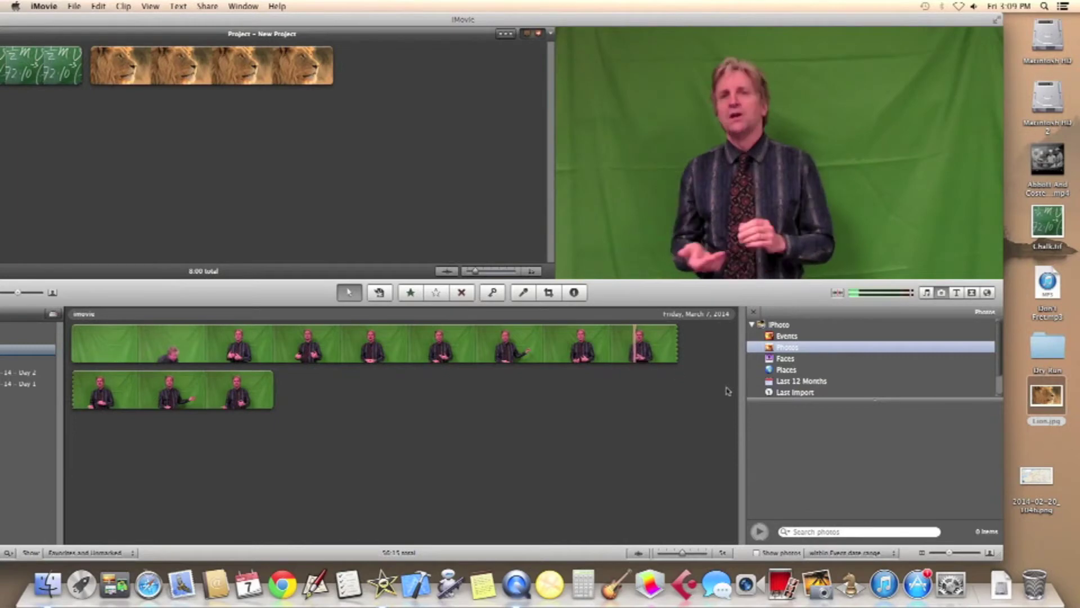
pyautogui.moveTo(1031, 478); pyautogui.dragTo(361, 54)
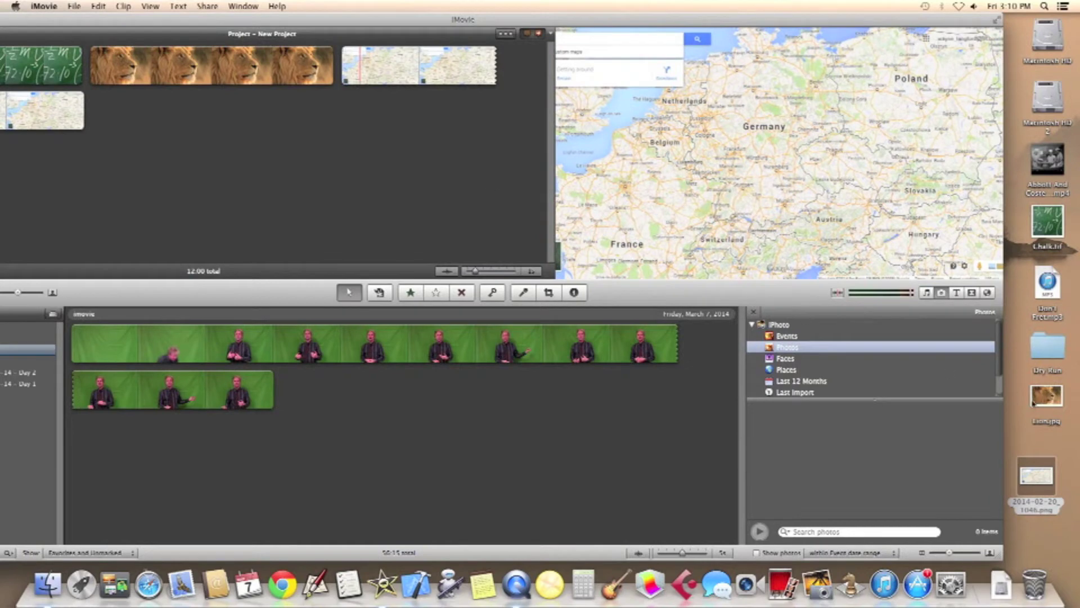
# Try to add the Abbott And Costello MP4 from the desktop directly to the project.
pyautogui.moveTo(1054, 173)
pyautogui.moveTo(1054, 174); pyautogui.dragTo(374, 200)
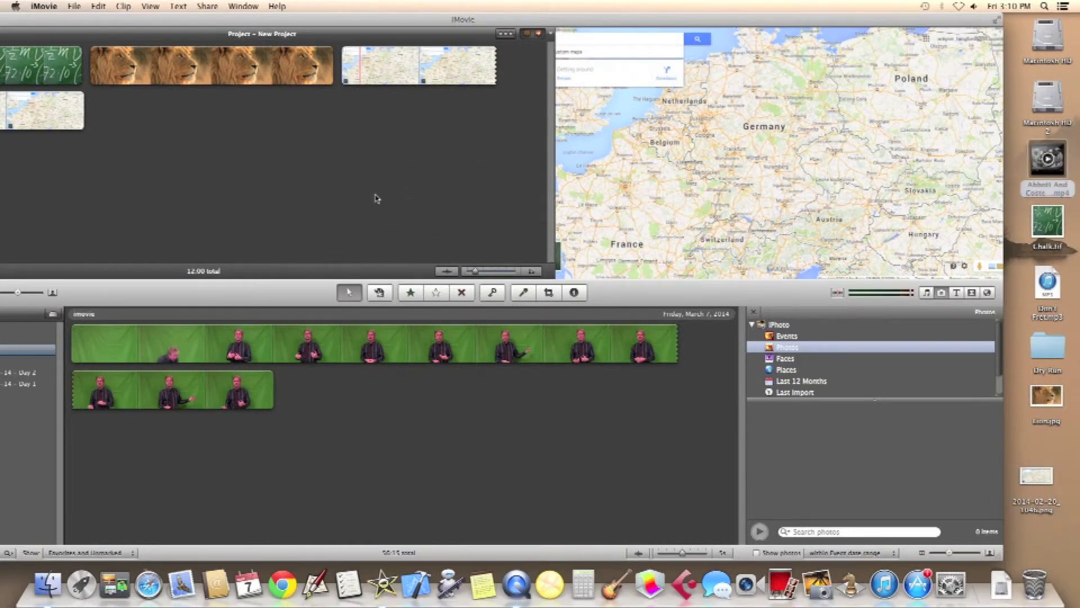
# Import the Abbott And Costello MP4 from the Desktop folder as a movie into the existing Imovie event.
pyautogui.moveTo(381, 22); pyautogui.dragTo(464, 25)
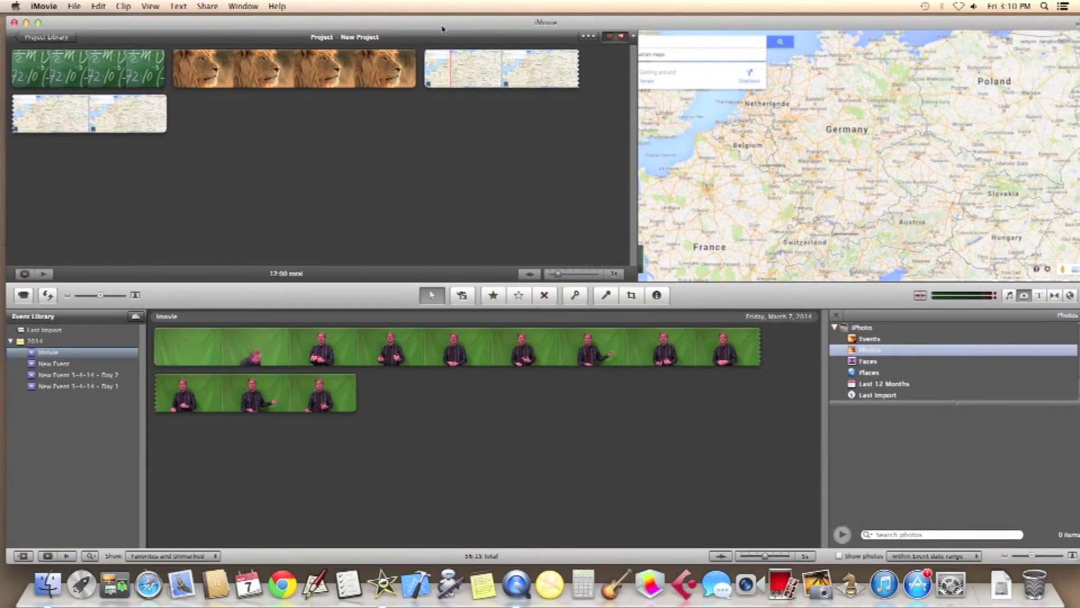
pyautogui.click(75, 6)
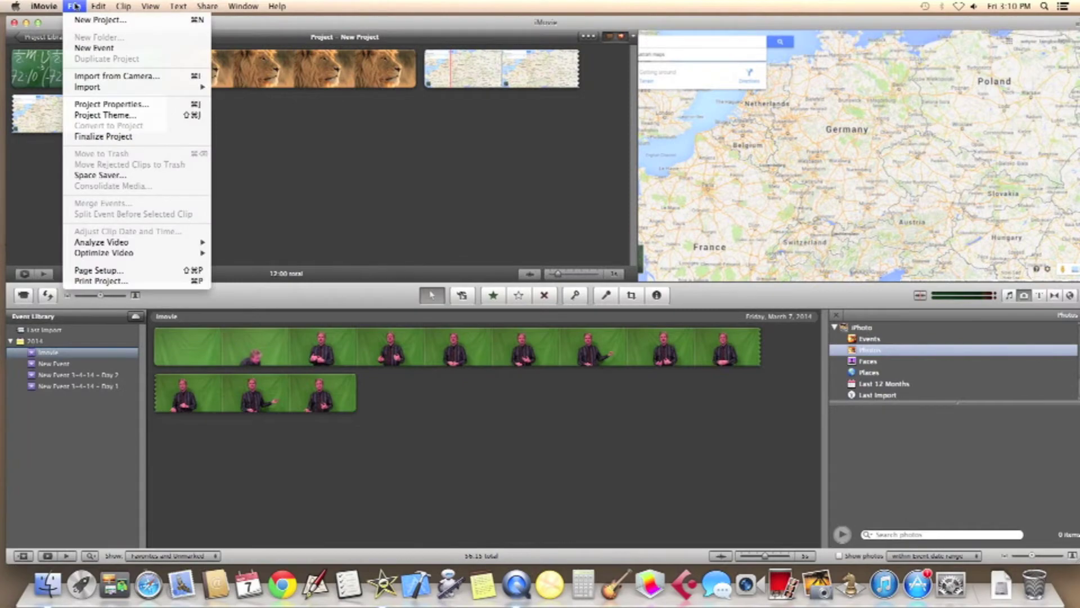
pyautogui.moveTo(194, 88)
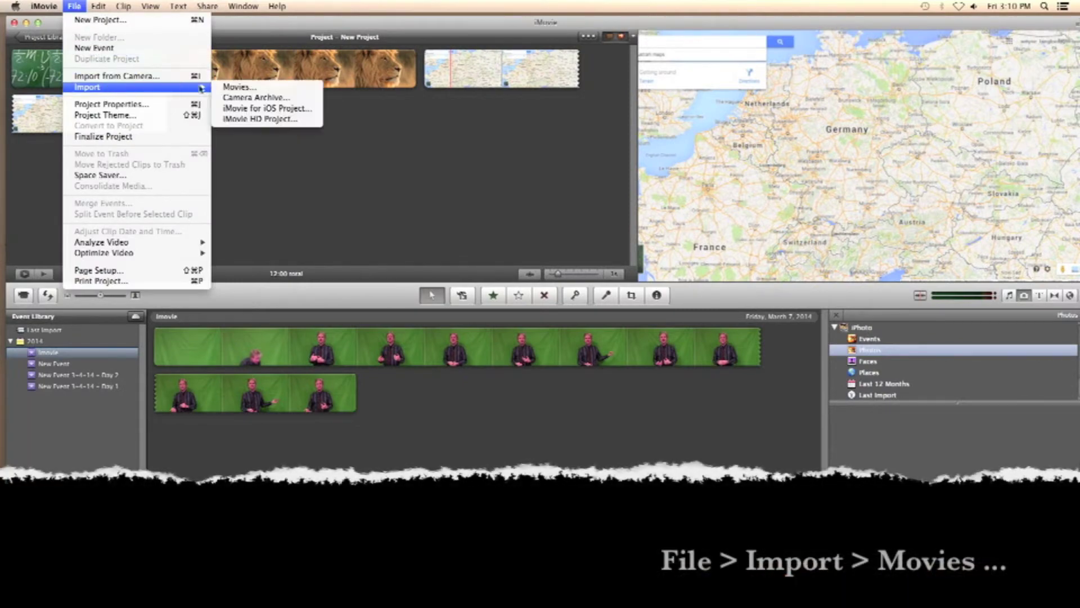
pyautogui.click(238, 88)
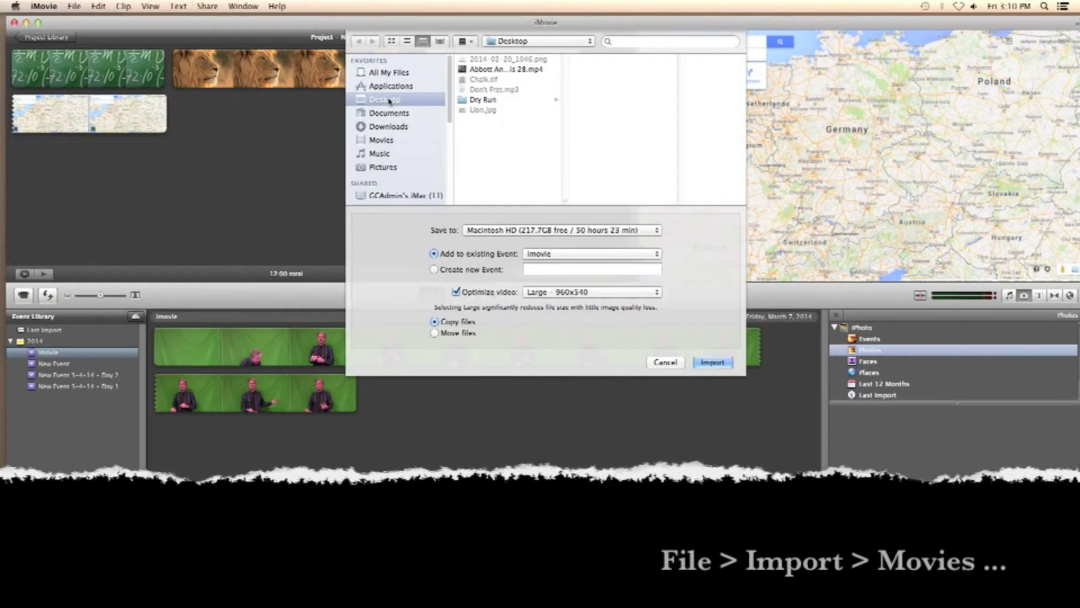
pyautogui.click(479, 70)
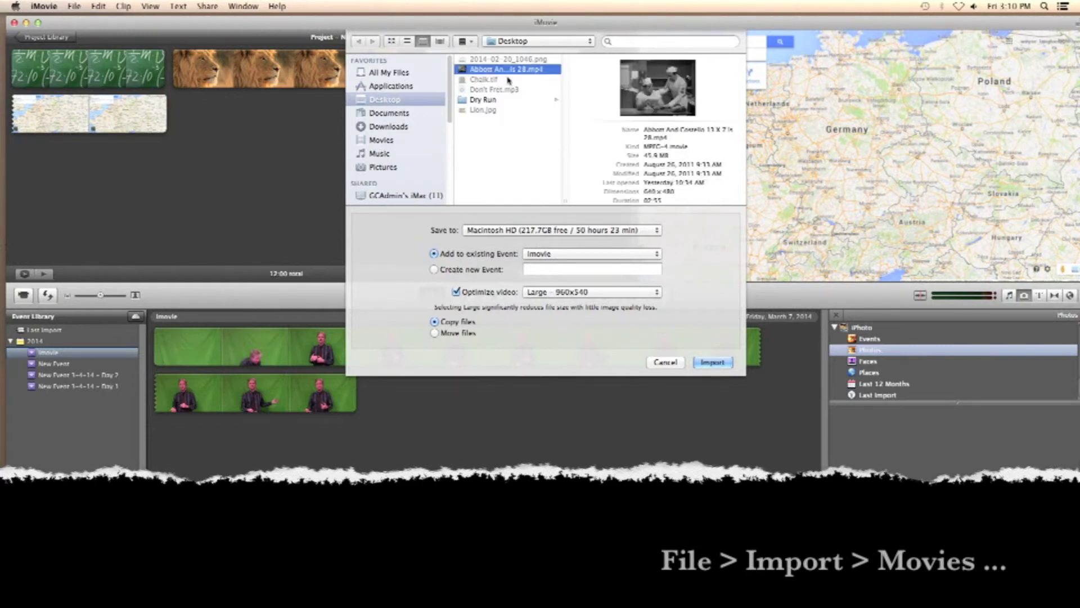
pyautogui.click(713, 362)
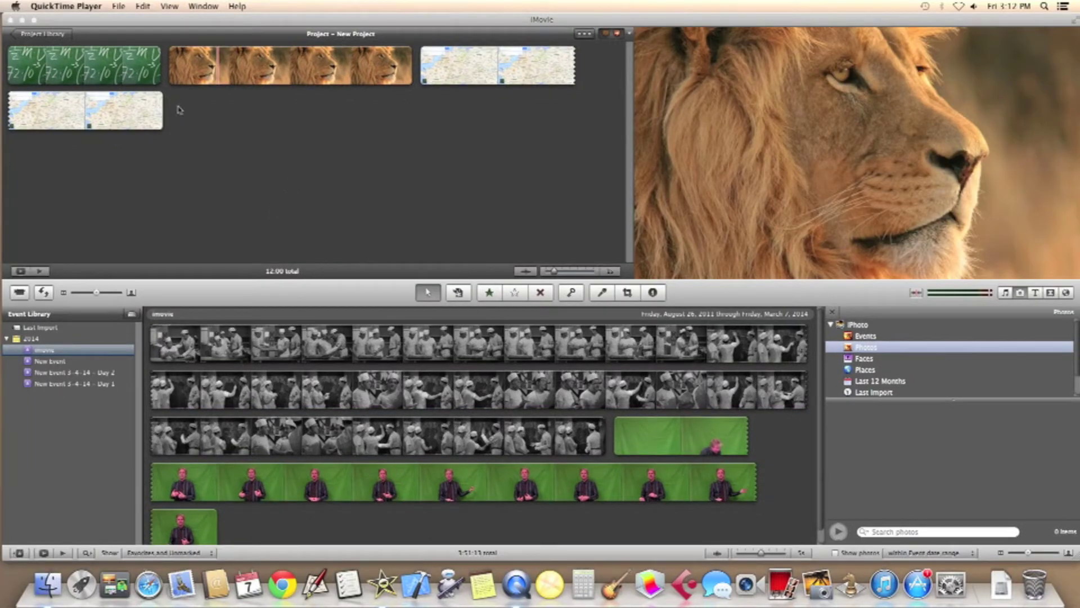
# Turn Show Advanced Tools off and back on in the general iMovie preferences, and close the preferences.
pyautogui.click(67, 22)
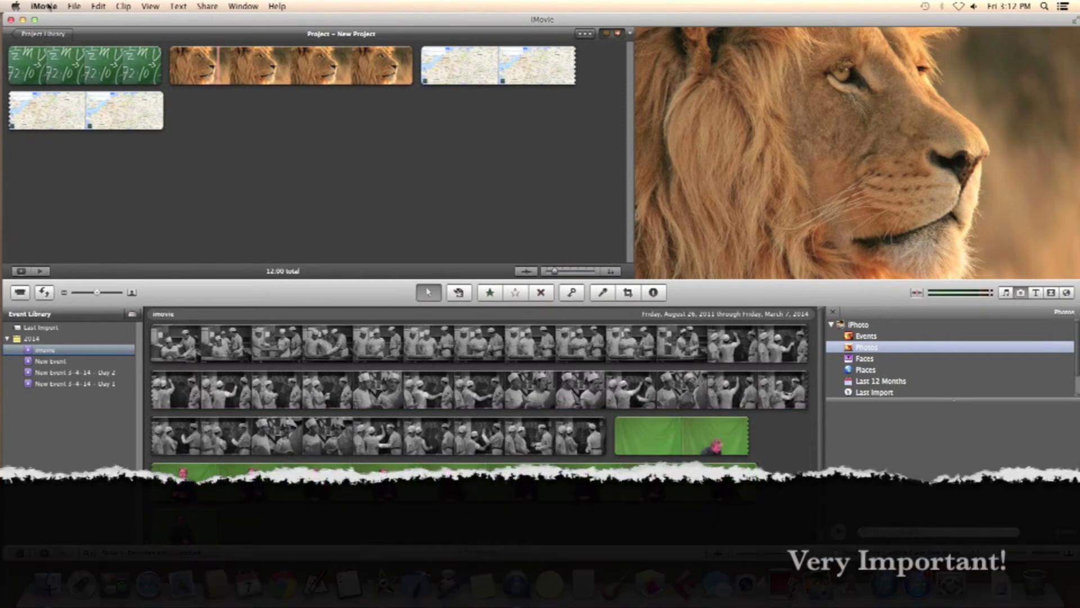
pyautogui.click(51, 7)
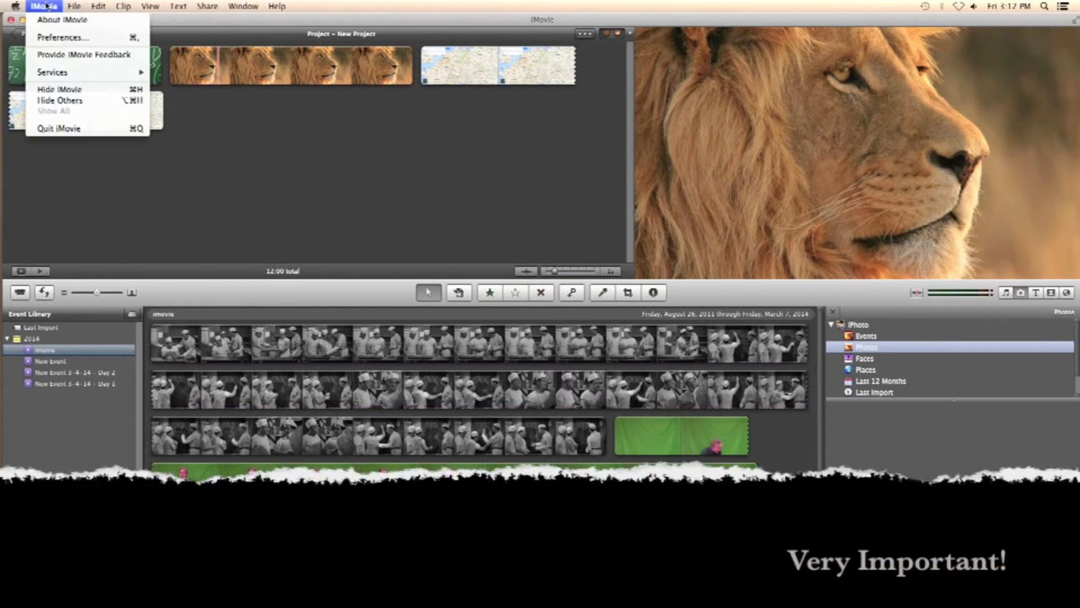
pyautogui.click(68, 38)
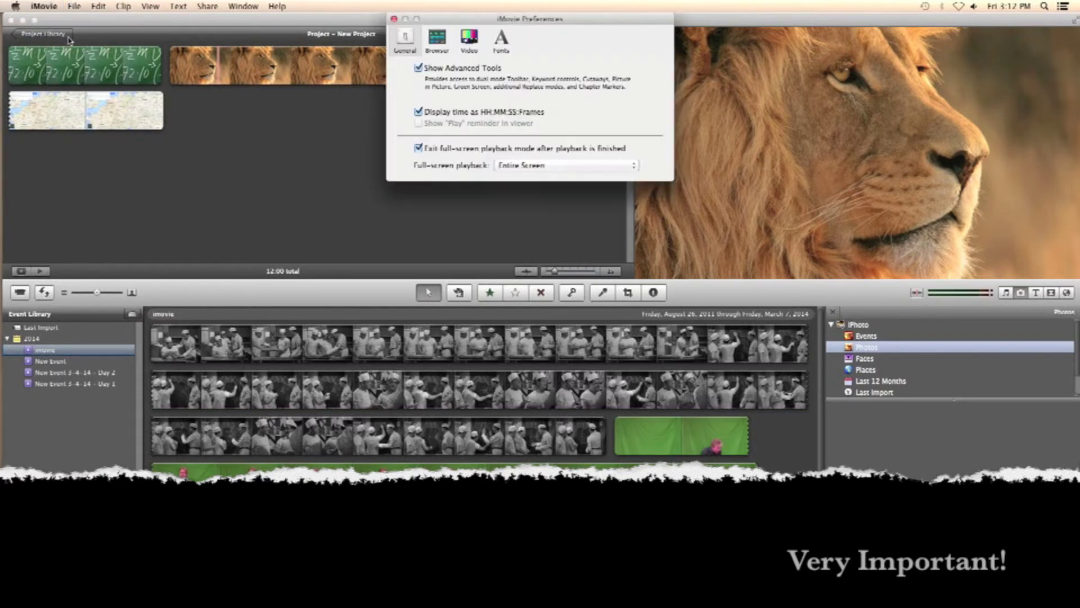
pyautogui.click(423, 72)
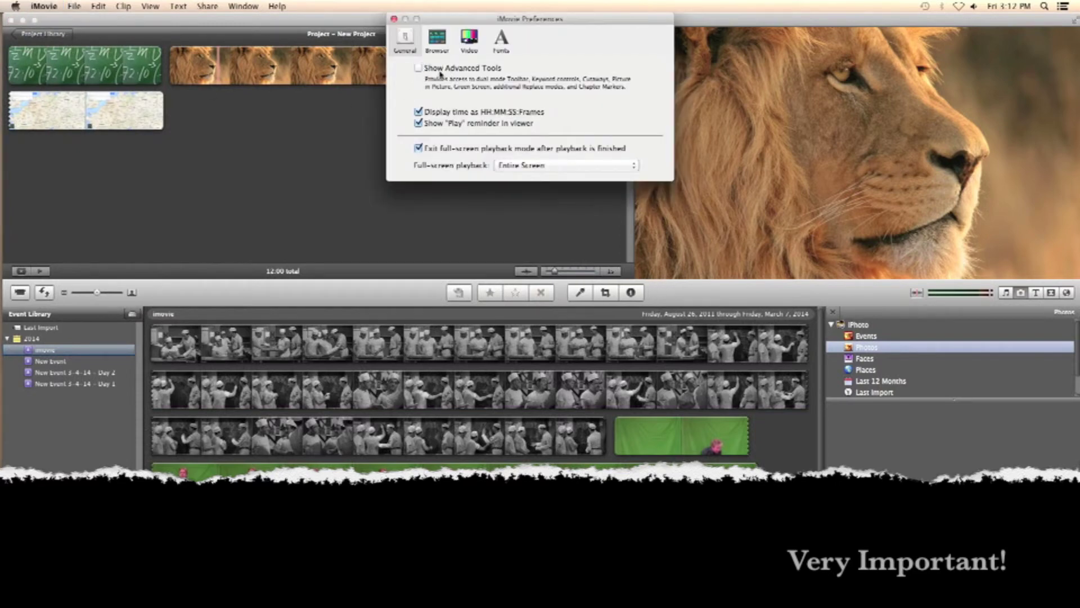
pyautogui.click(418, 69)
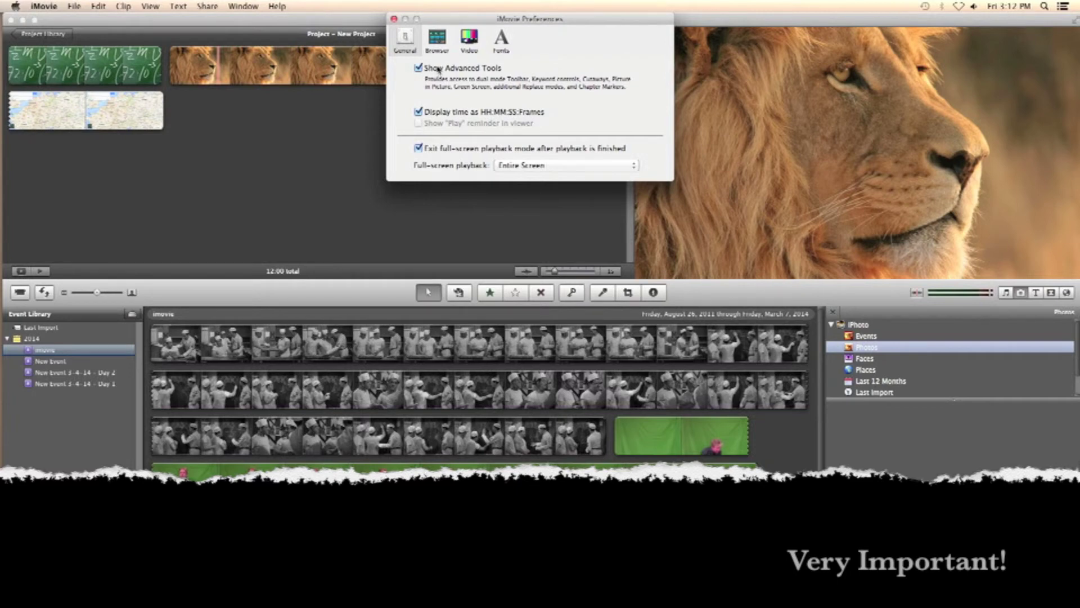
pyautogui.click(395, 20)
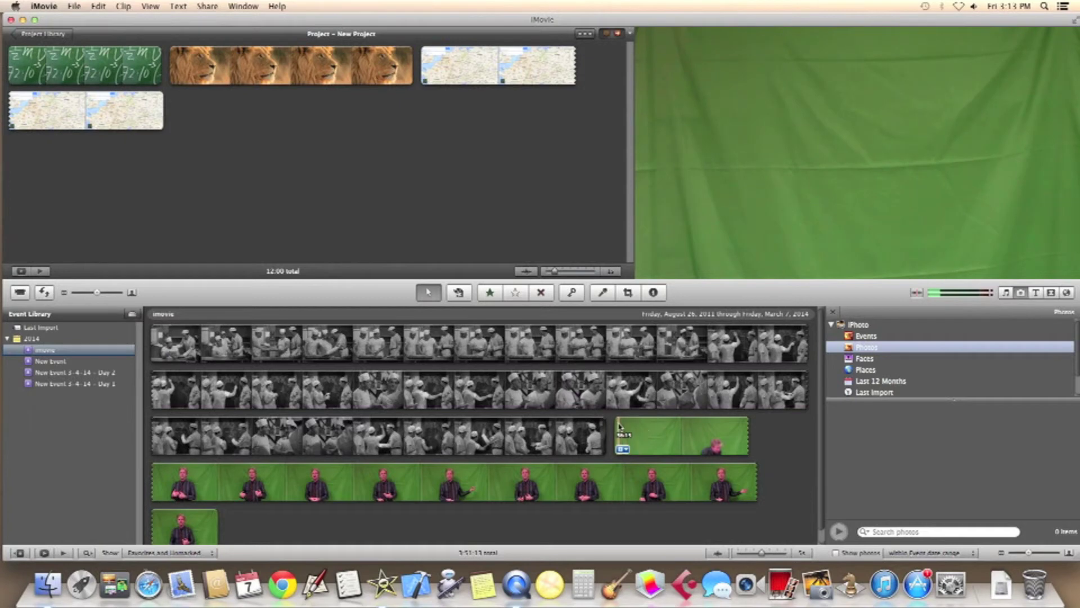
# Select the entire green-screen clip, overlay it as Green Screen starting on the chalkboard image in the project, and play the result.
pyautogui.moveTo(619, 426); pyautogui.dragTo(787, 511)
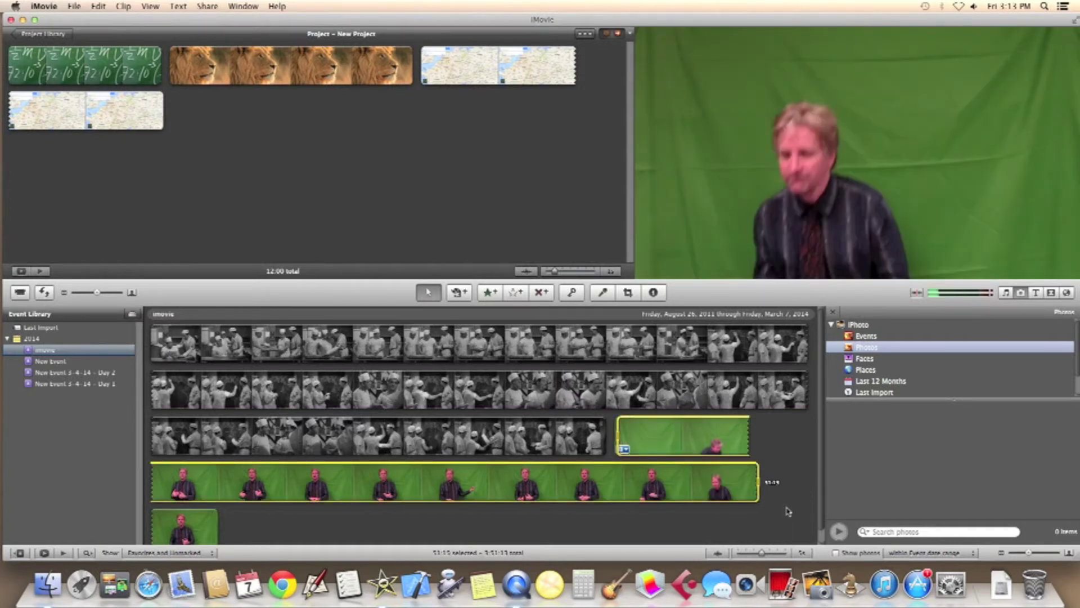
pyautogui.scroll(-1, 802, 543)
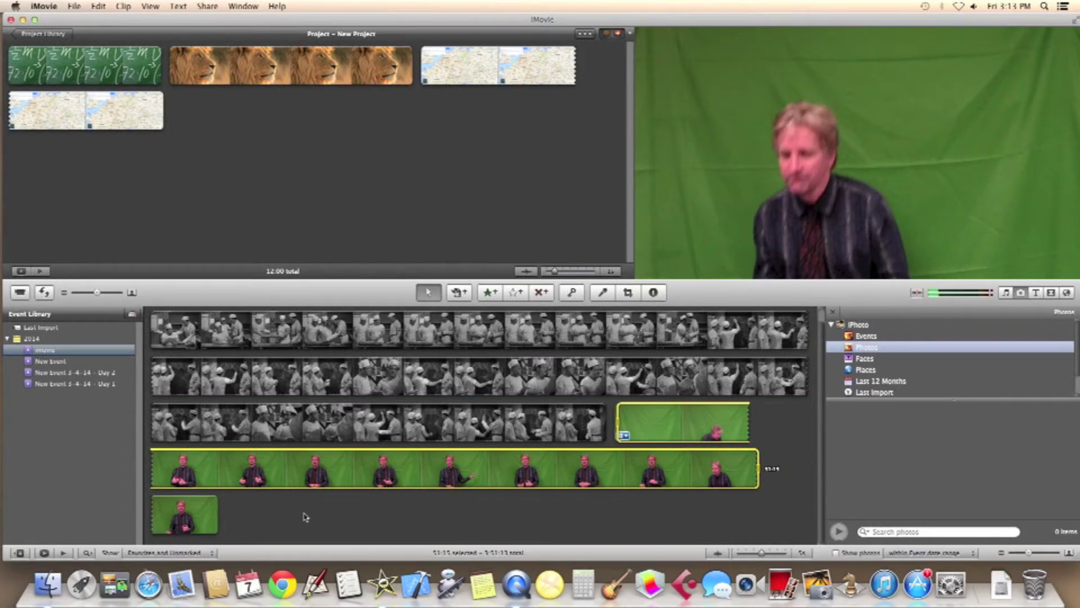
pyautogui.keyDown('shift'); pyautogui.click(217, 520); pyautogui.keyUp('shift')
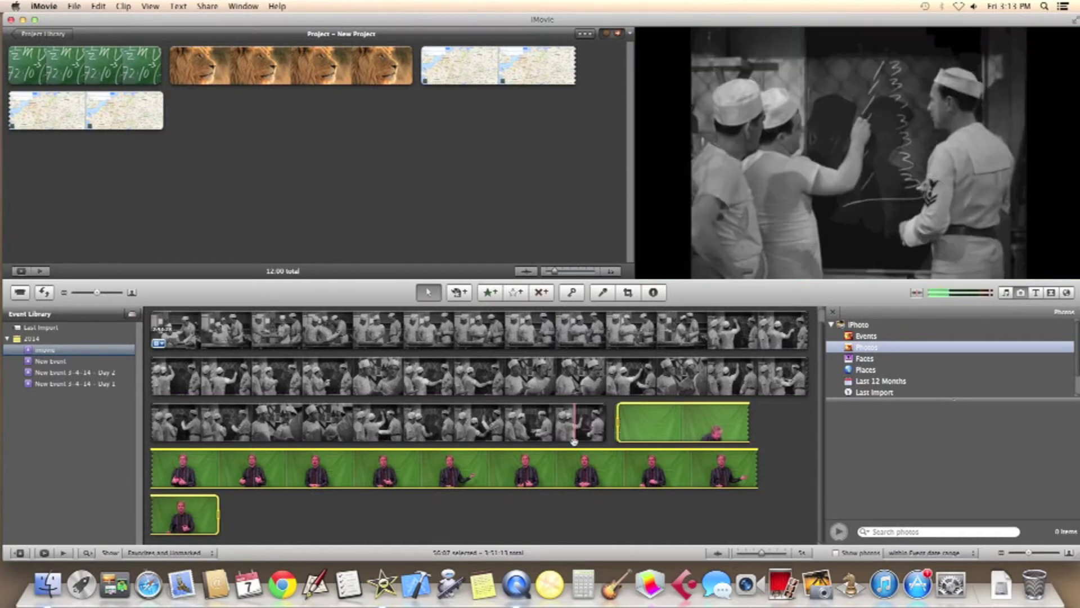
pyautogui.moveTo(650, 414); pyautogui.dragTo(39, 69)
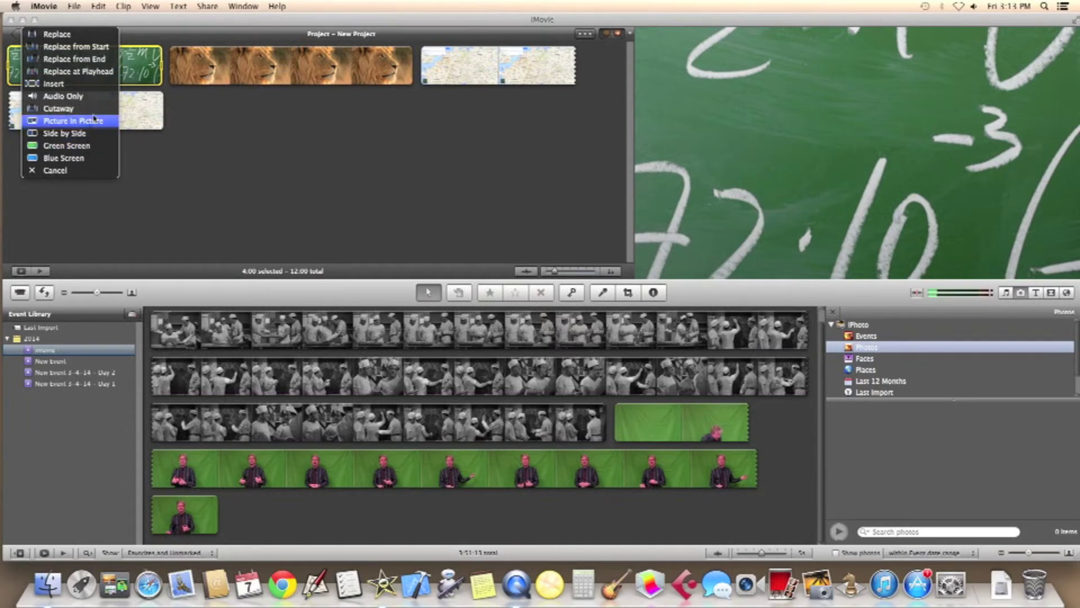
pyautogui.click(81, 146)
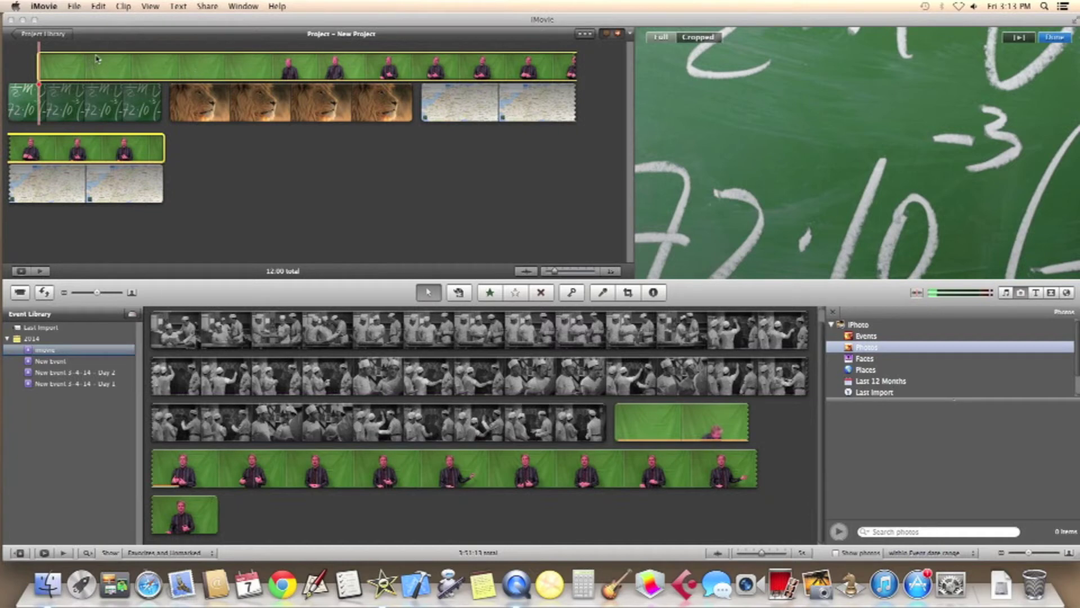
pyautogui.press('space')
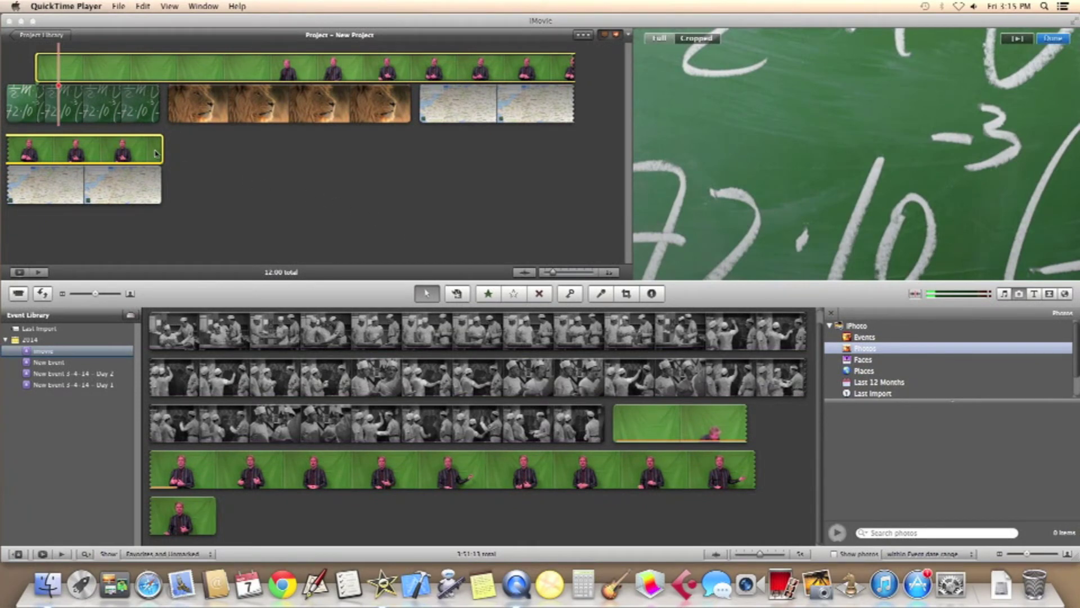
# Turn off background subtraction of the last frame for the green-screen overlay clip.
pyautogui.click(157, 153)
pyautogui.doubleClick(156, 153)
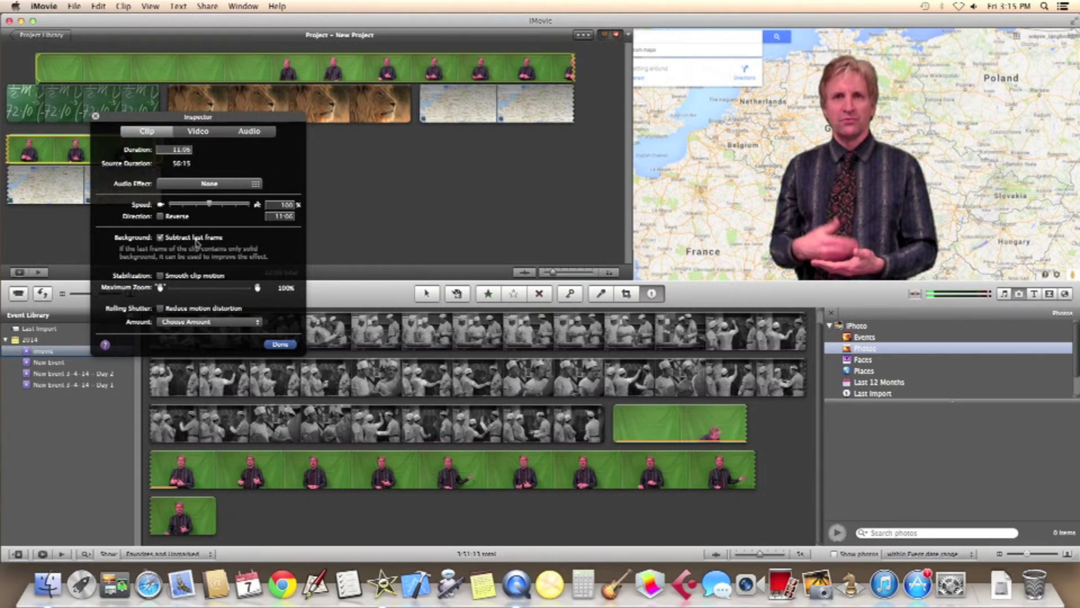
pyautogui.click(278, 344)
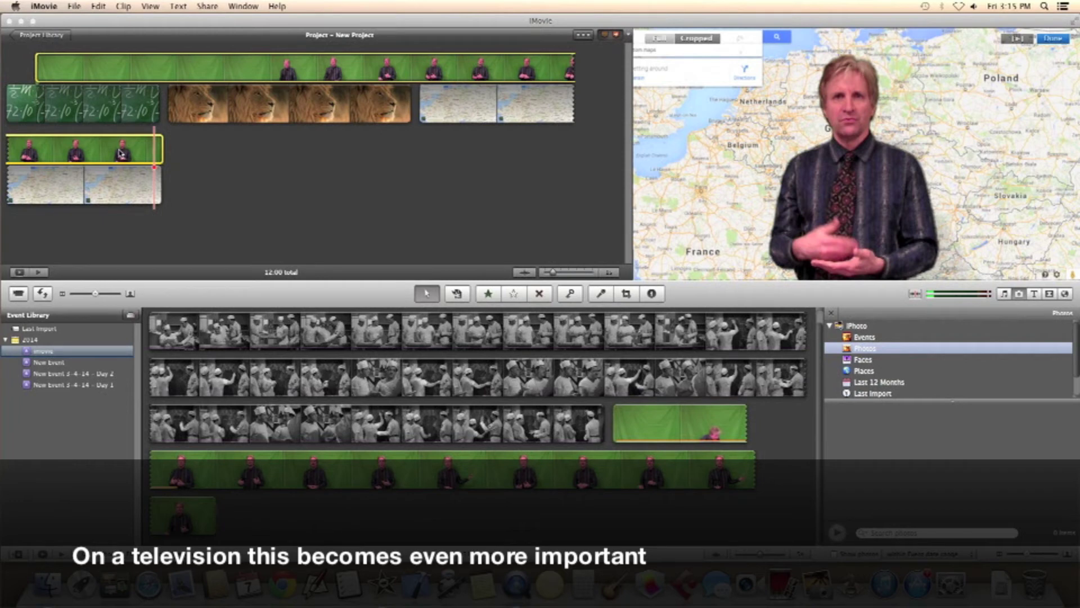
pyautogui.doubleClick(121, 153)
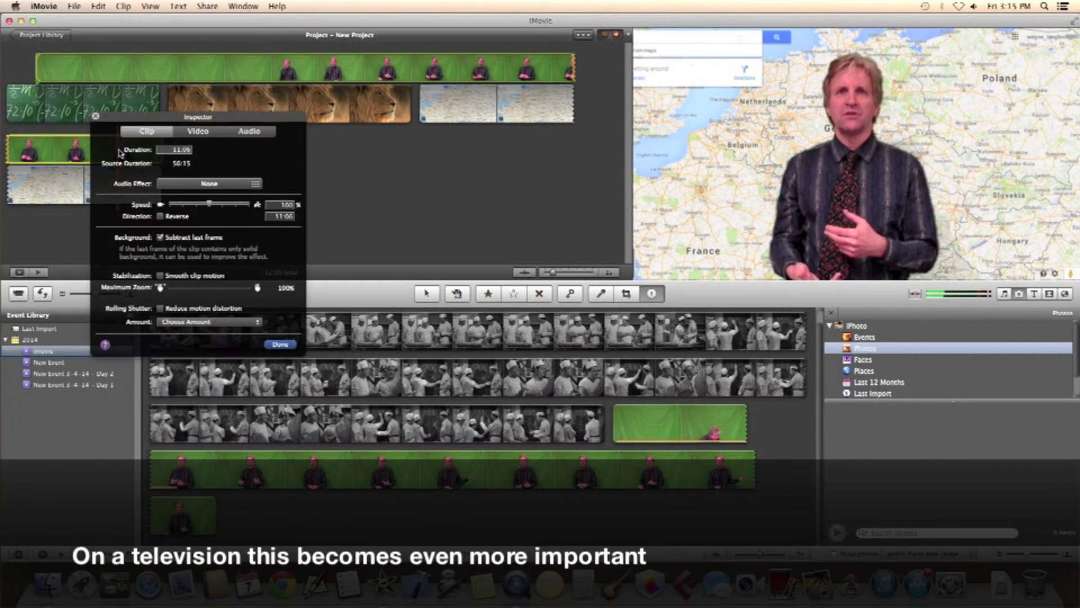
pyautogui.click(160, 237)
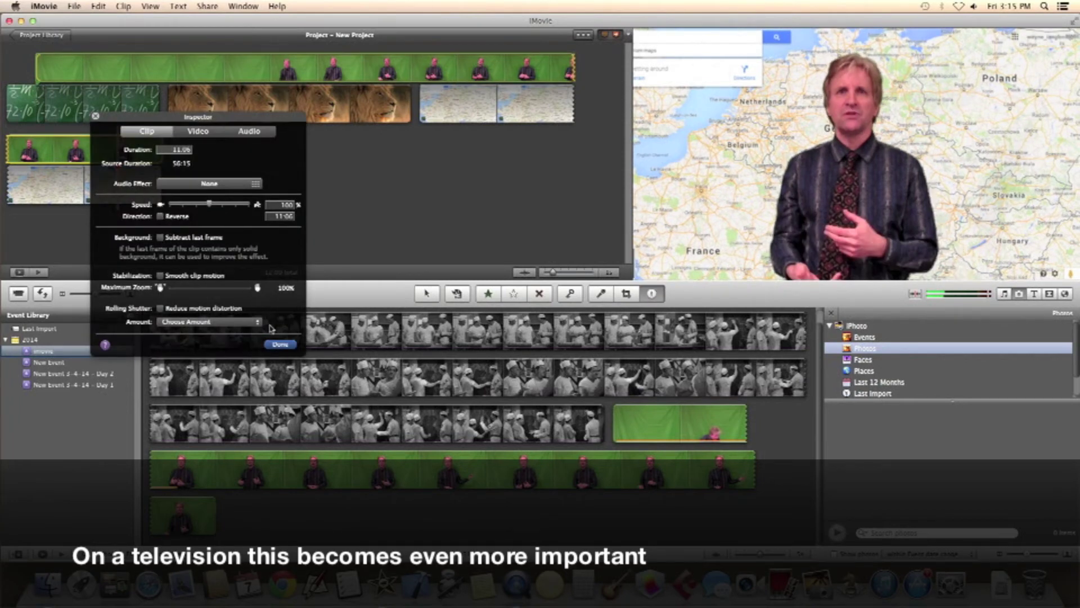
pyautogui.click(279, 345)
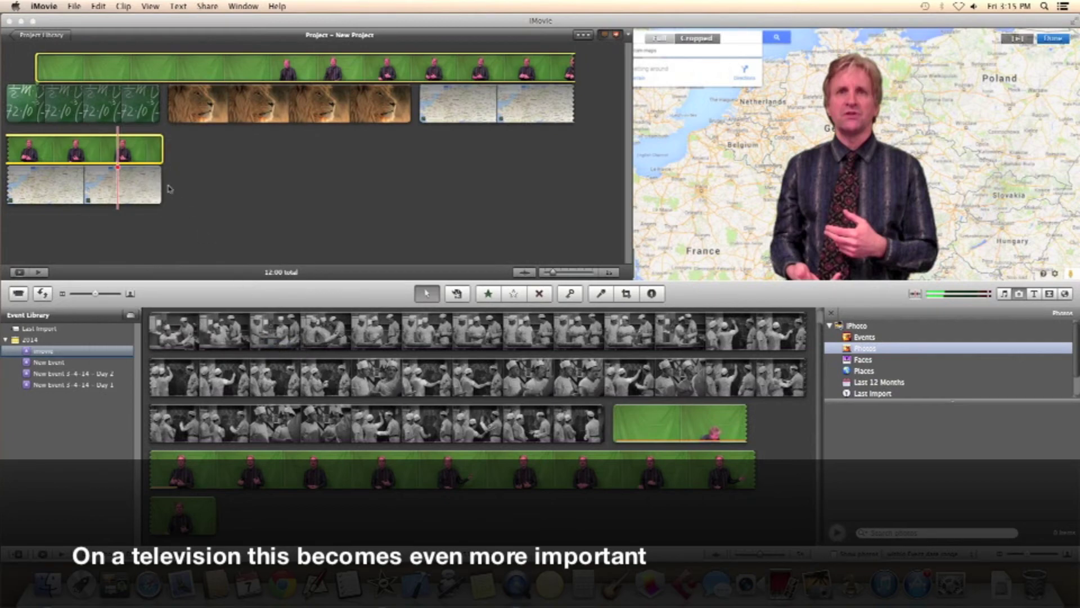
# Enable Subtract last frame for the green-screen overlay clip above the map image.
pyautogui.doubleClick(85, 151)
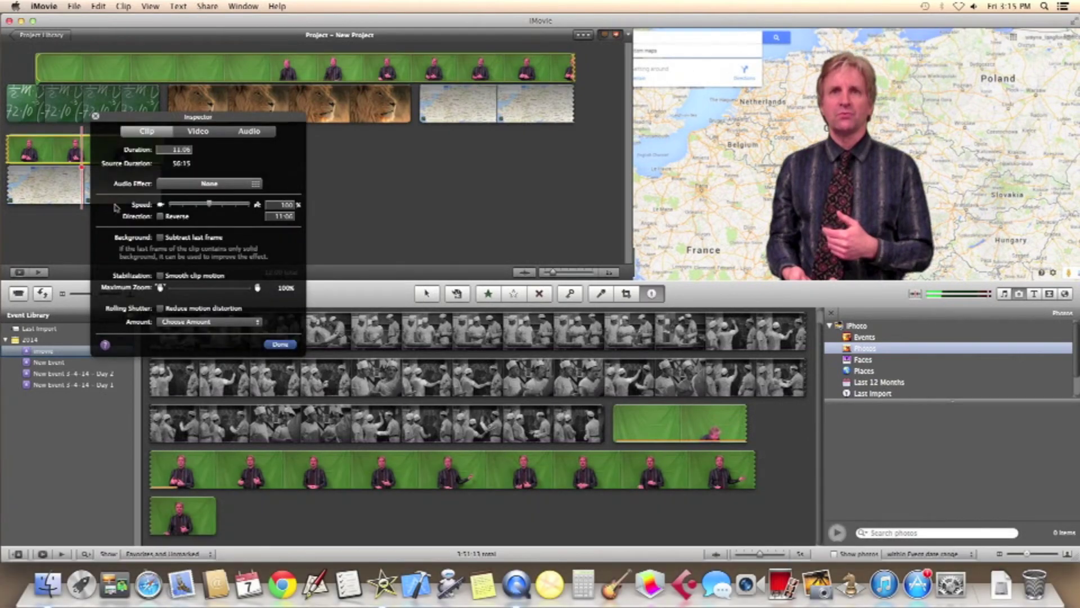
pyautogui.click(160, 237)
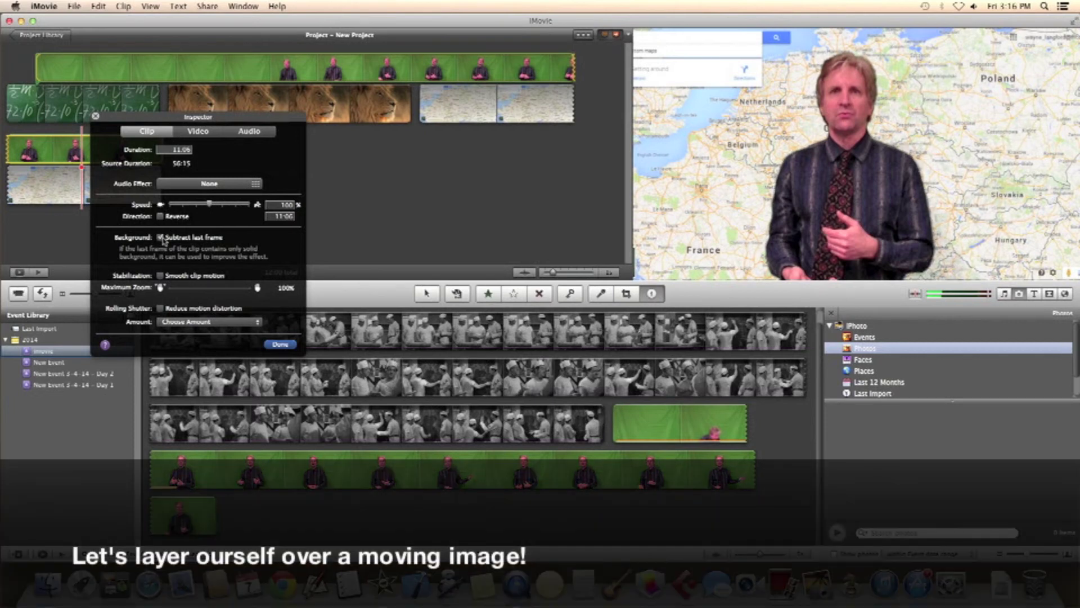
pyautogui.click(279, 343)
# Select about 1:32:27 of the black-and-white Abbott And Costello footage and add it to the project after the map image.
pyautogui.moveTo(159, 105)
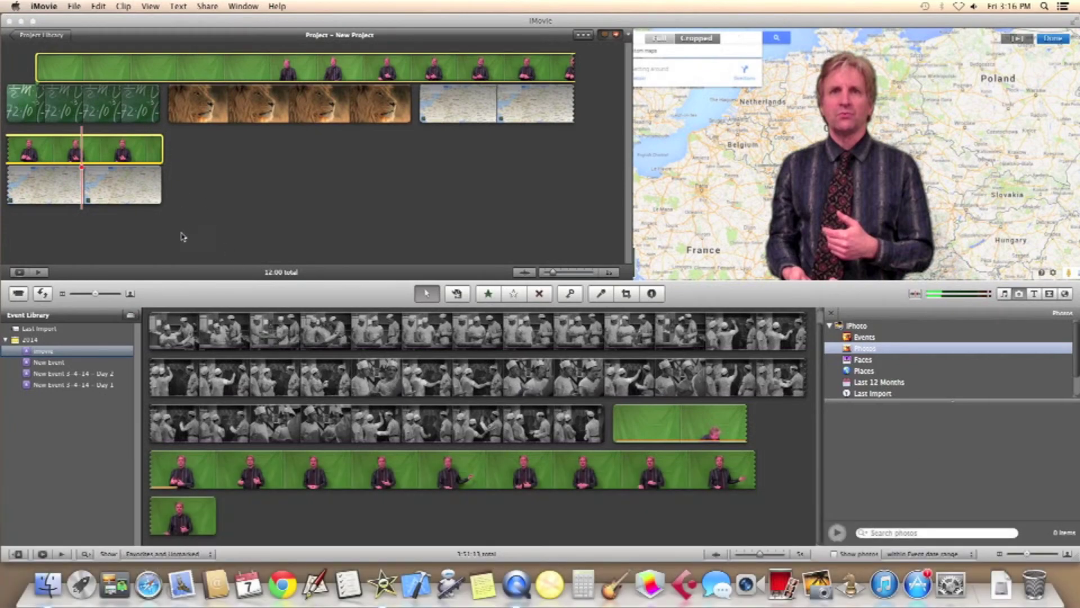
pyautogui.moveTo(179, 330); pyautogui.dragTo(462, 376)
pyautogui.moveTo(269, 326); pyautogui.dragTo(181, 191)
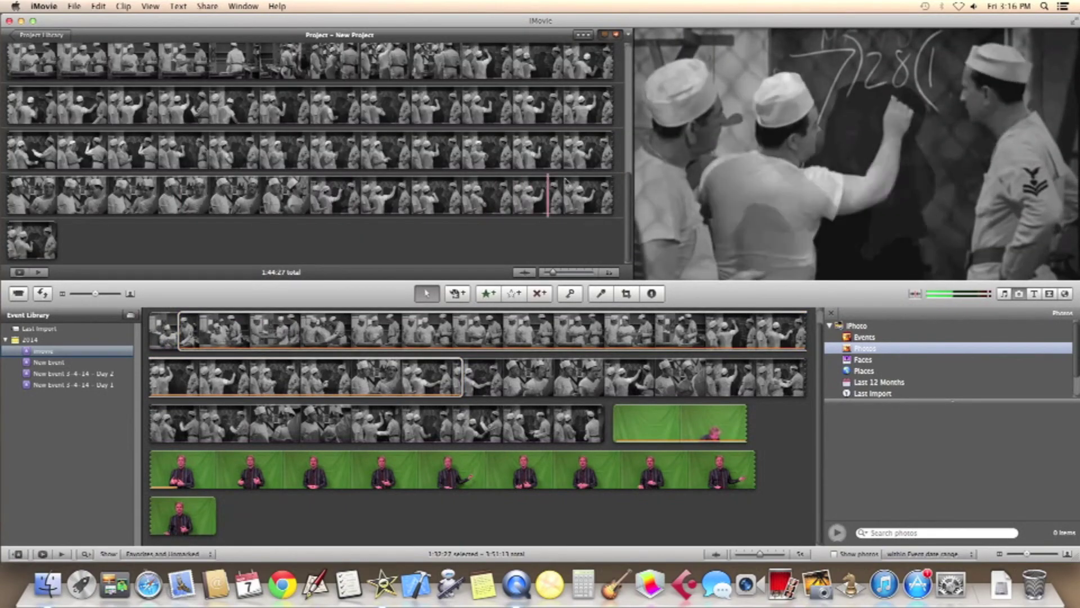
# Overlay about 22:13 of the green-screen clip as Green Screen near the start of the project's Abbott And Costello clip.
pyautogui.moveTo(629, 204); pyautogui.dragTo(632, 73)
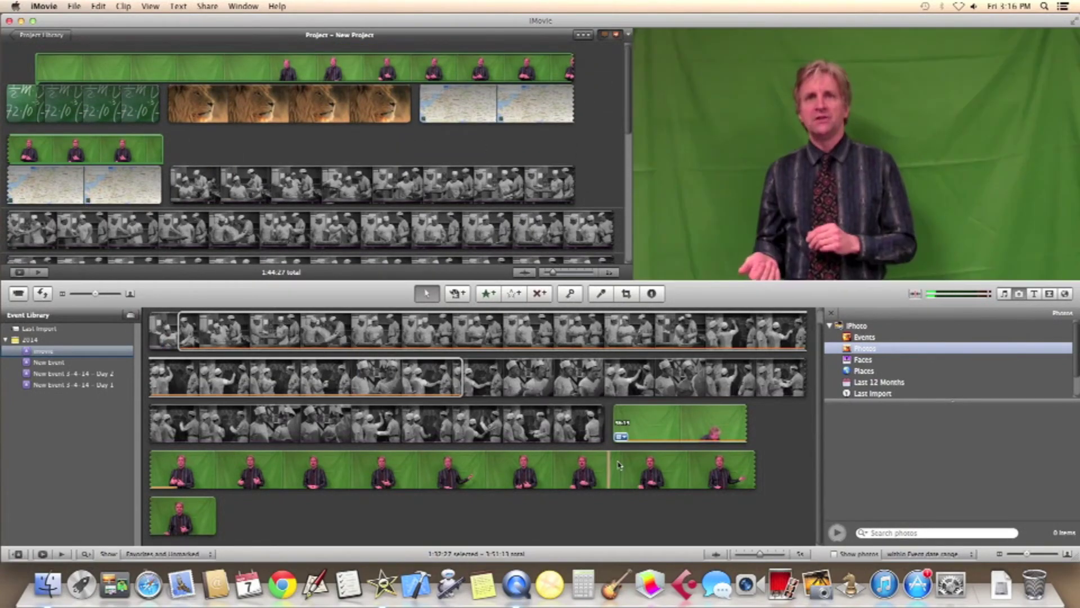
pyautogui.moveTo(694, 423); pyautogui.dragTo(417, 463)
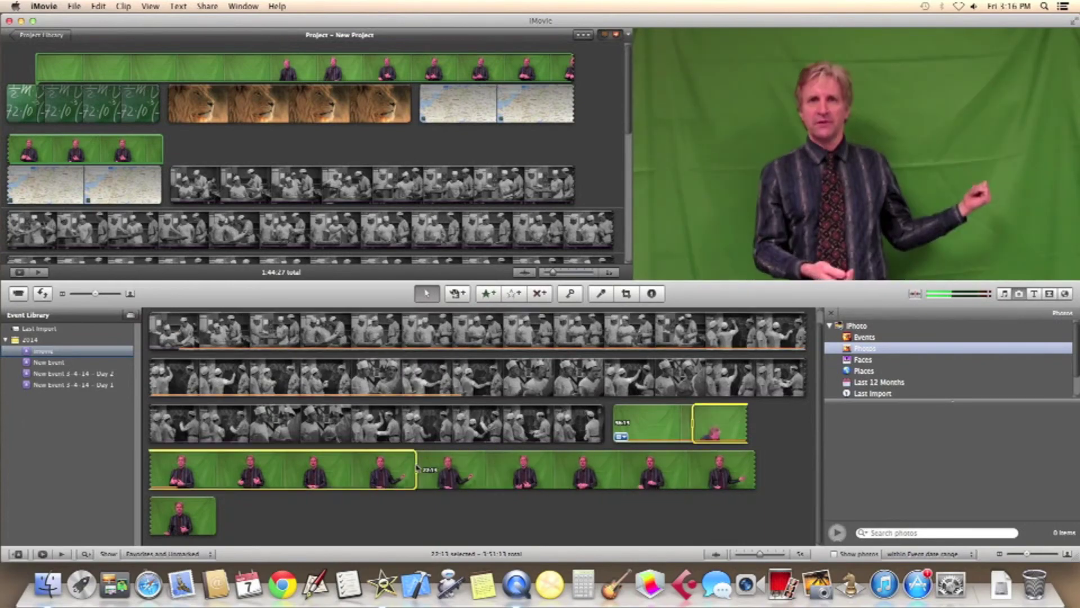
pyautogui.moveTo(720, 428); pyautogui.dragTo(195, 151)
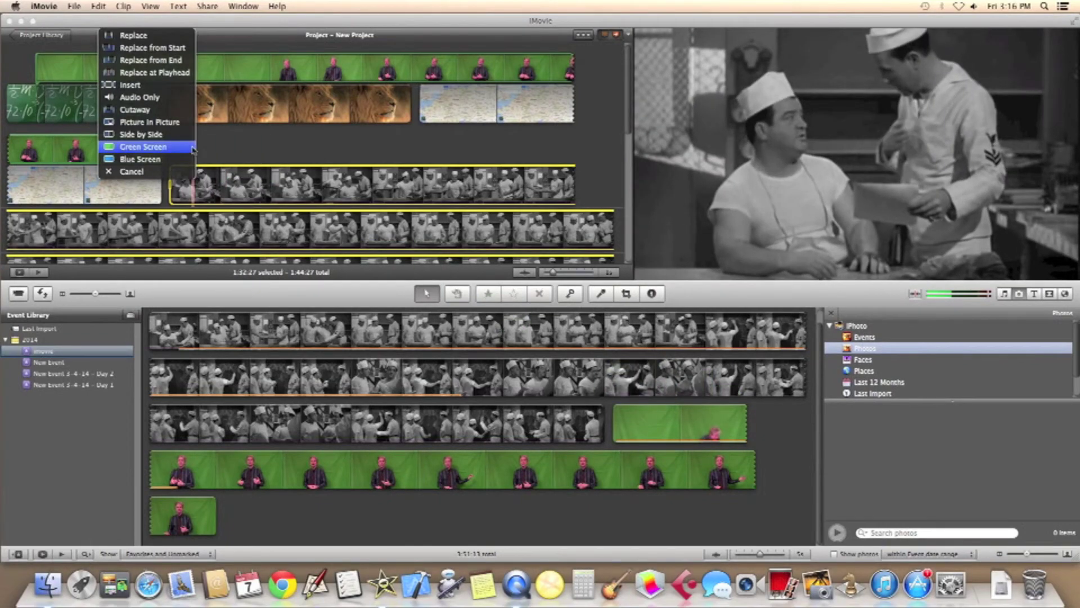
pyautogui.click(192, 147)
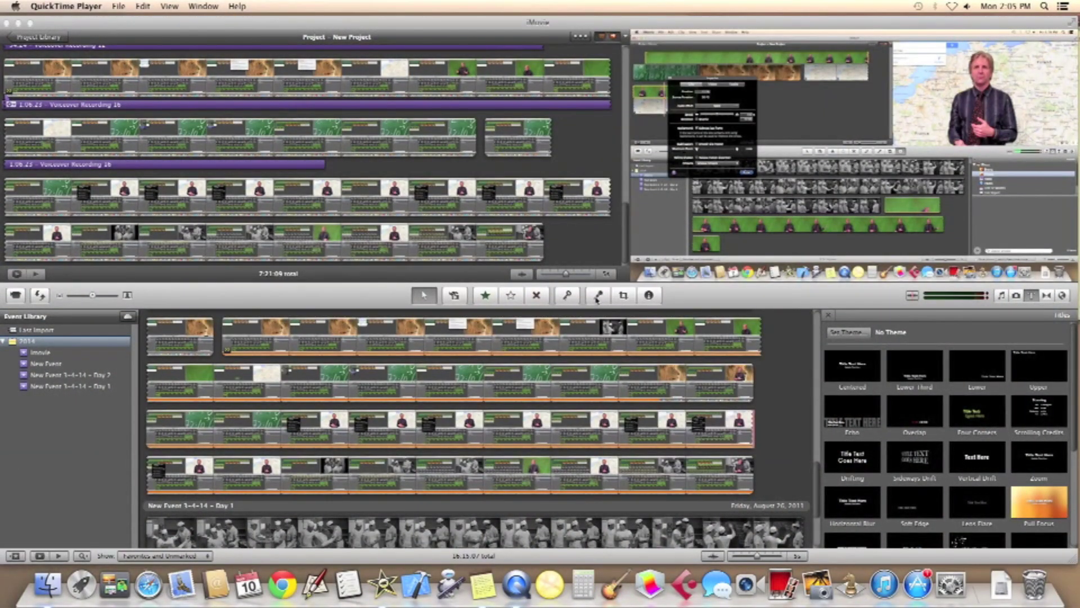
# Record a voiceover about 4:22 long with the built-in microphone, starting midway along the second-to-last row of the project.
pyautogui.click(598, 295)
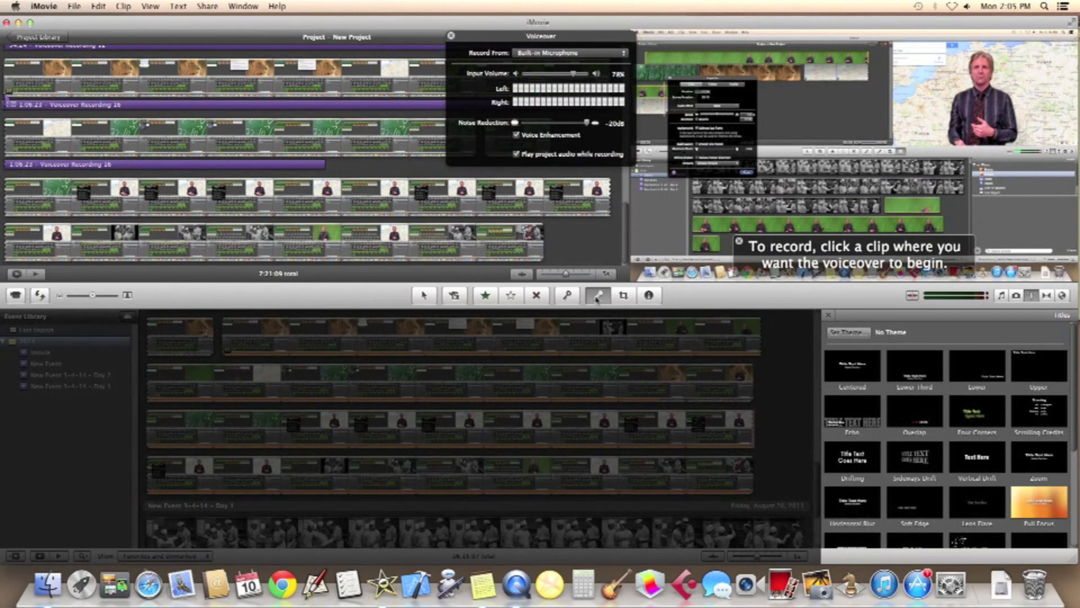
pyautogui.click(329, 189)
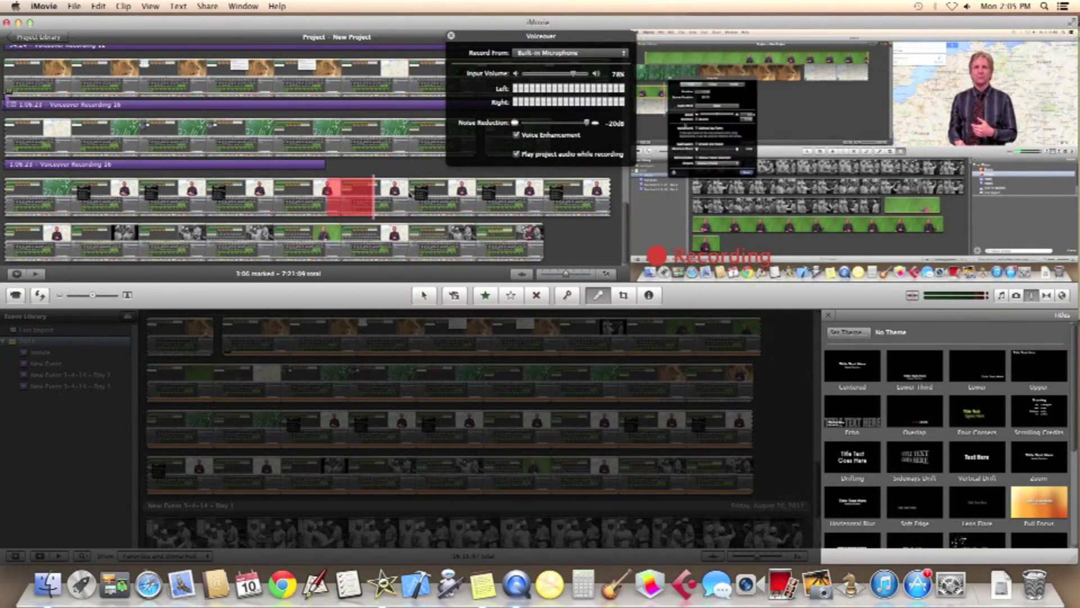
pyautogui.click(512, 196)
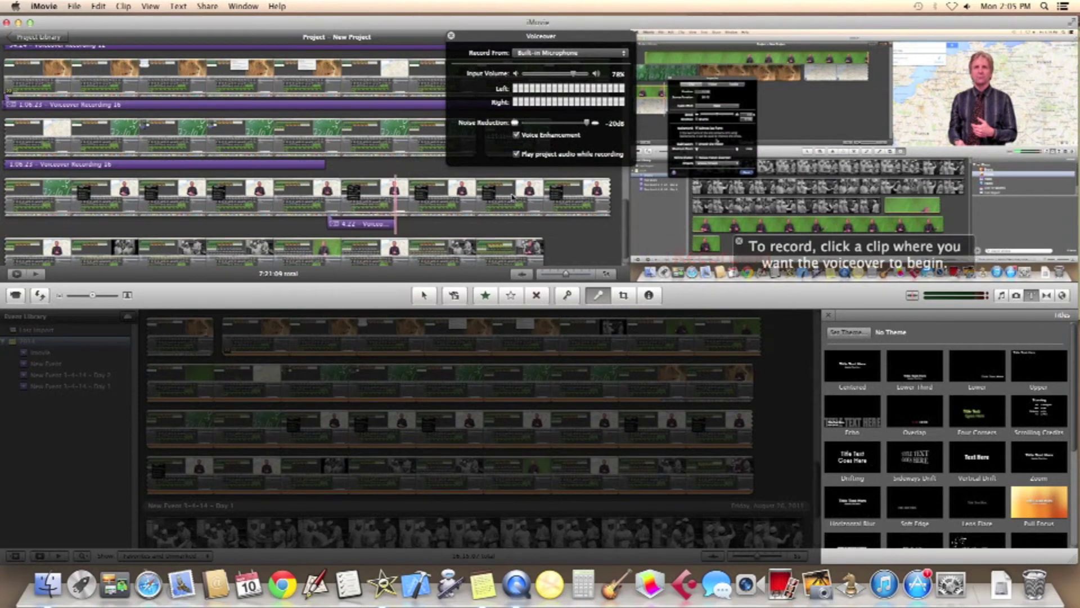
# Move the short 4:22 voiceover to the row above, delete it, and close its settings.
pyautogui.click(383, 224)
pyautogui.doubleClick(383, 224)
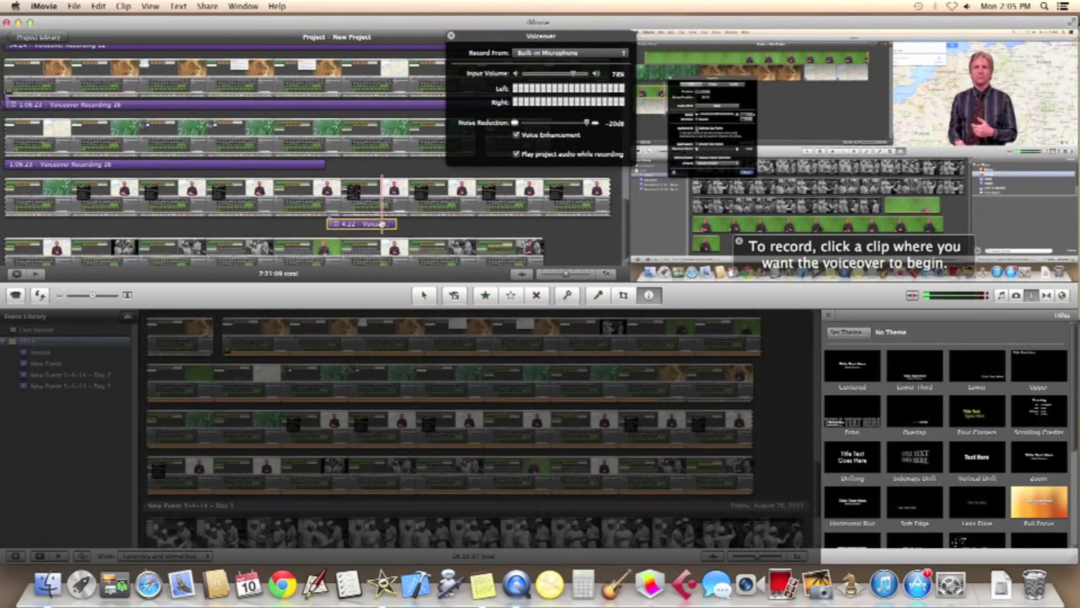
pyautogui.moveTo(380, 224)
pyautogui.mouseDown()
pyautogui.moveTo(434, 224)
pyautogui.moveTo(338, 225)
pyautogui.moveTo(355, 222)
pyautogui.moveTo(367, 170)
pyautogui.moveTo(380, 168)
pyautogui.mouseUp()
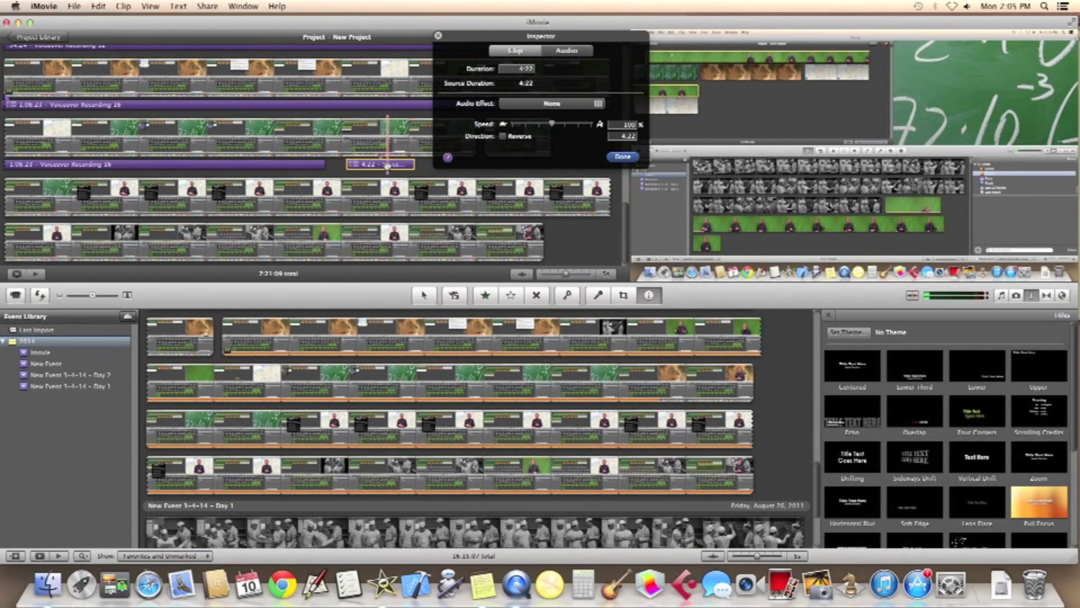
pyautogui.press('Delete')
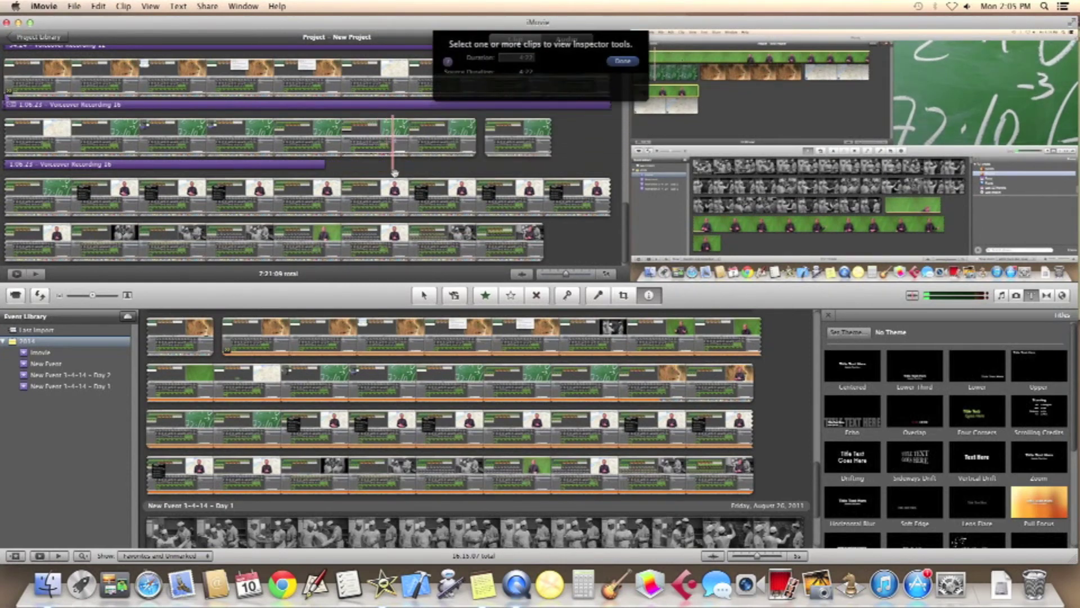
pyautogui.click(439, 36)
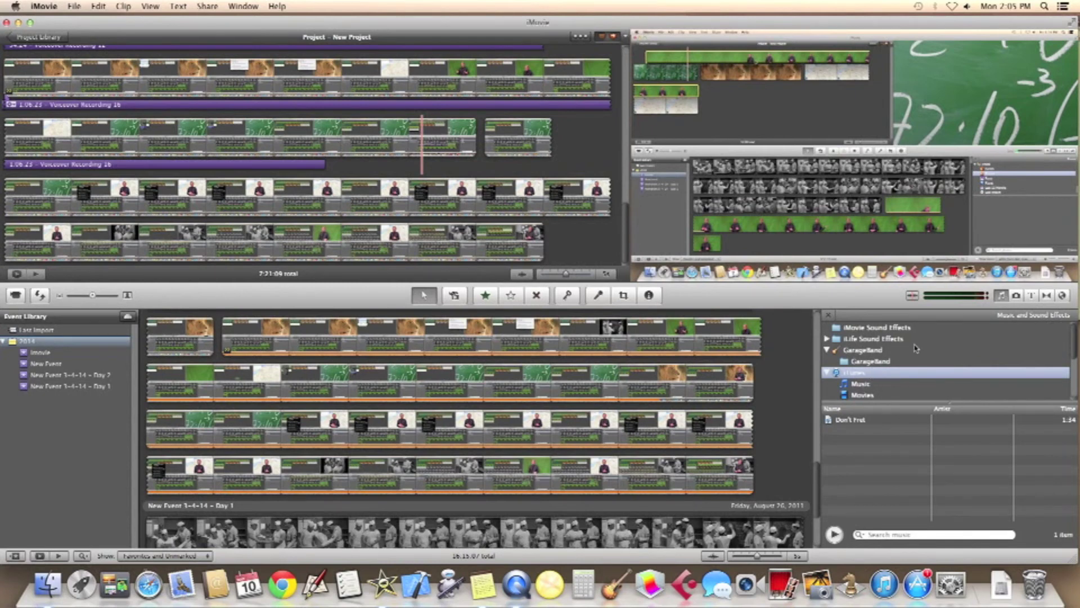
# Add a Lower title over the end of the project's last row and set its text to "My Title".
pyautogui.click(1020, 296)
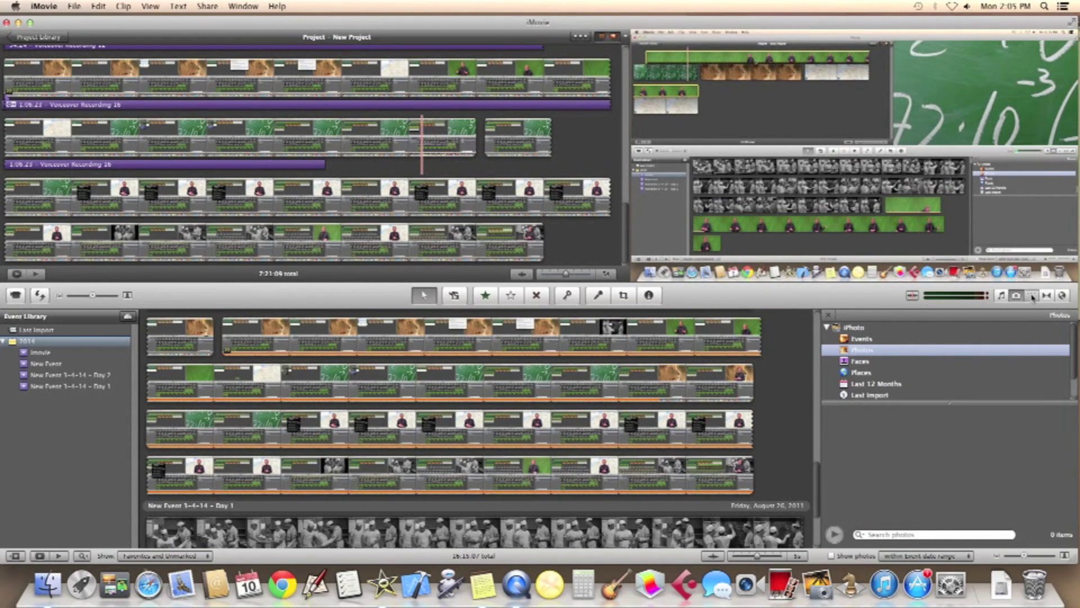
pyautogui.click(1033, 296)
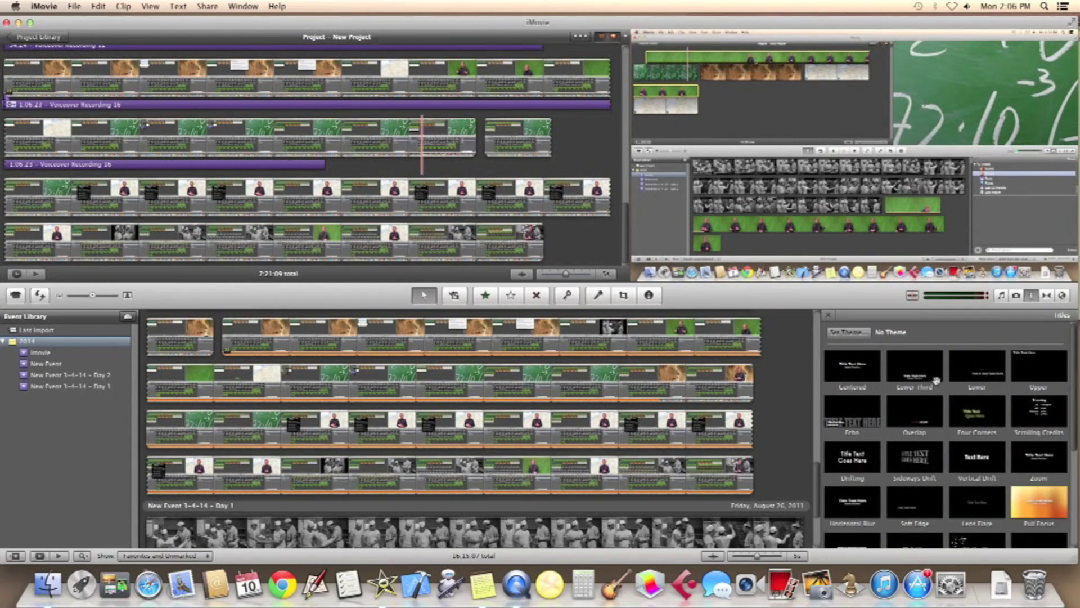
pyautogui.moveTo(985, 371); pyautogui.dragTo(520, 245)
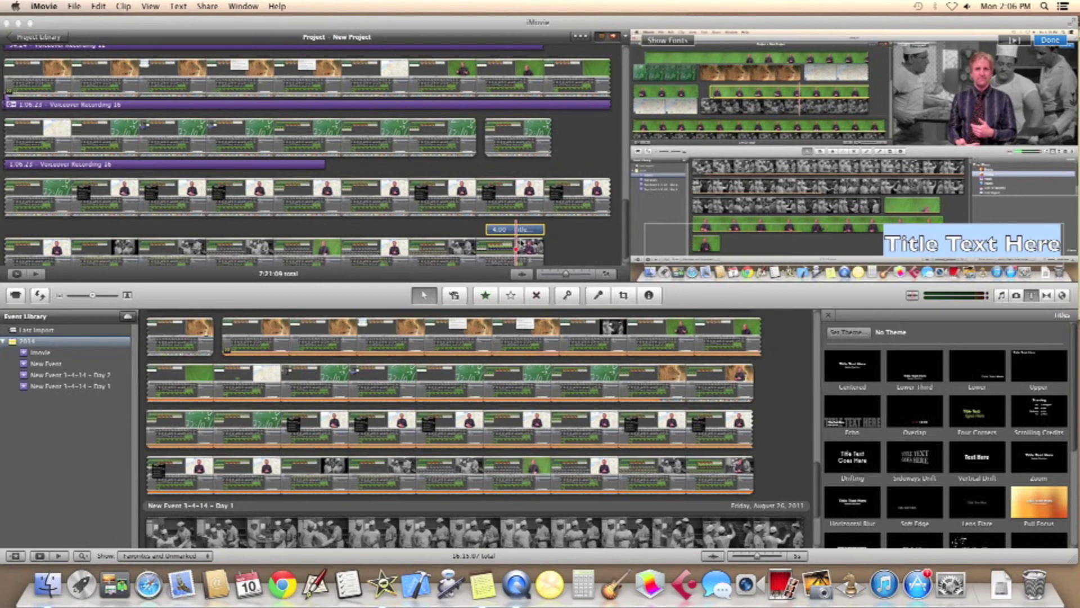
pyautogui.click(914, 250)
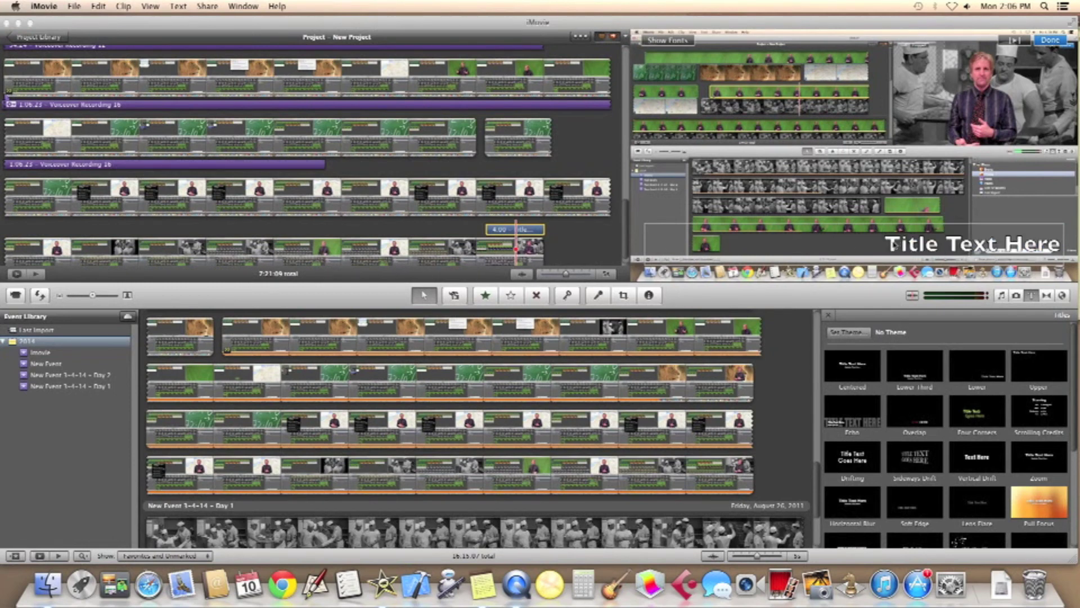
pyautogui.moveTo(884, 243); pyautogui.dragTo(1064, 248)
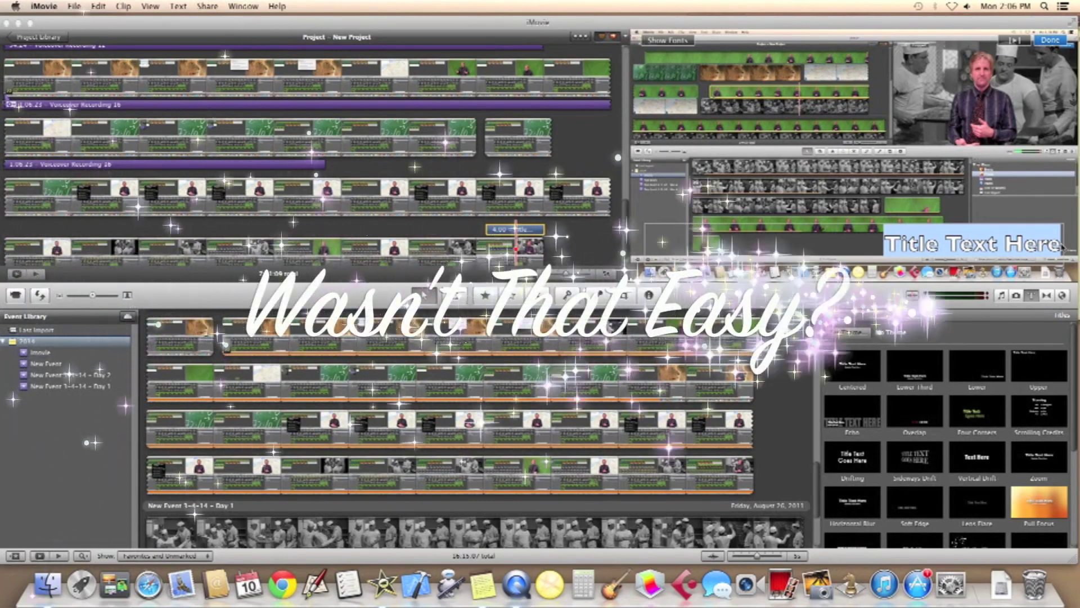
pyautogui.write('My Title')
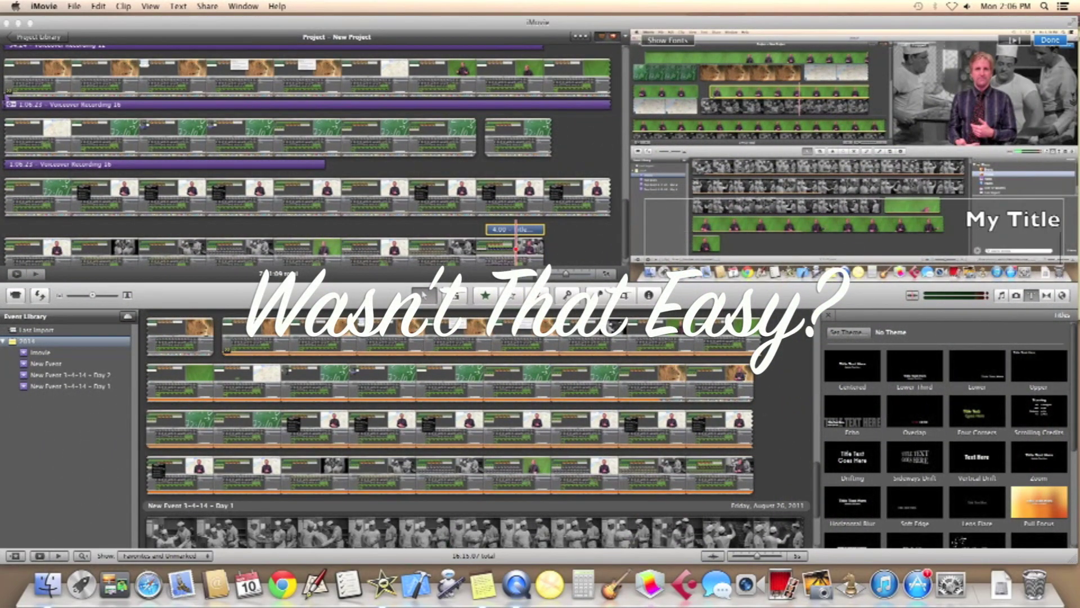
# Set the new title's duration to 15 and close its settings.
pyautogui.doubleClick(528, 231)
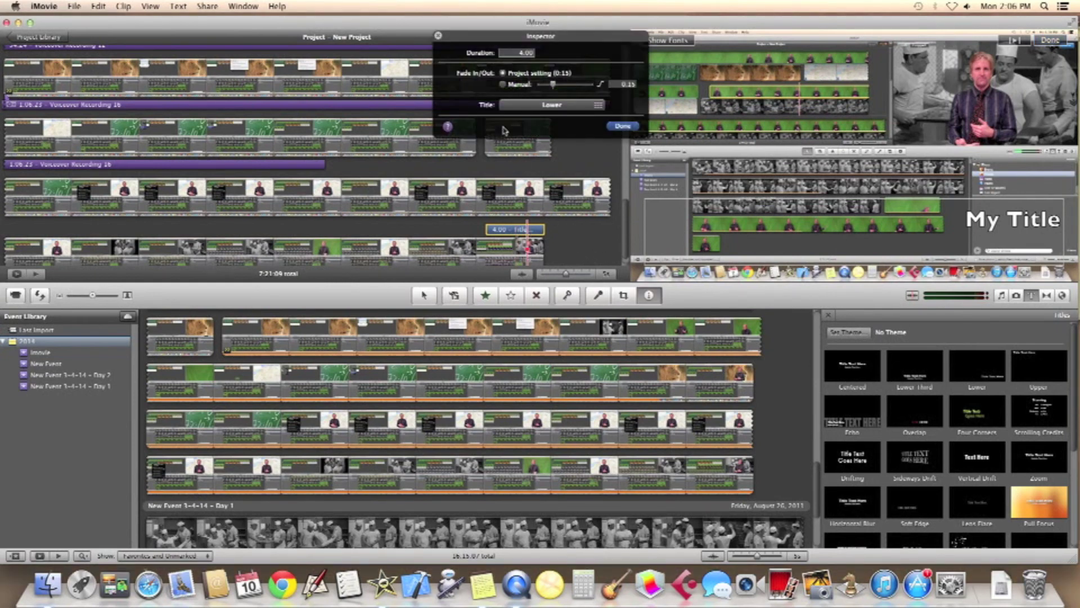
pyautogui.doubleClick(523, 53)
pyautogui.write('0.15')
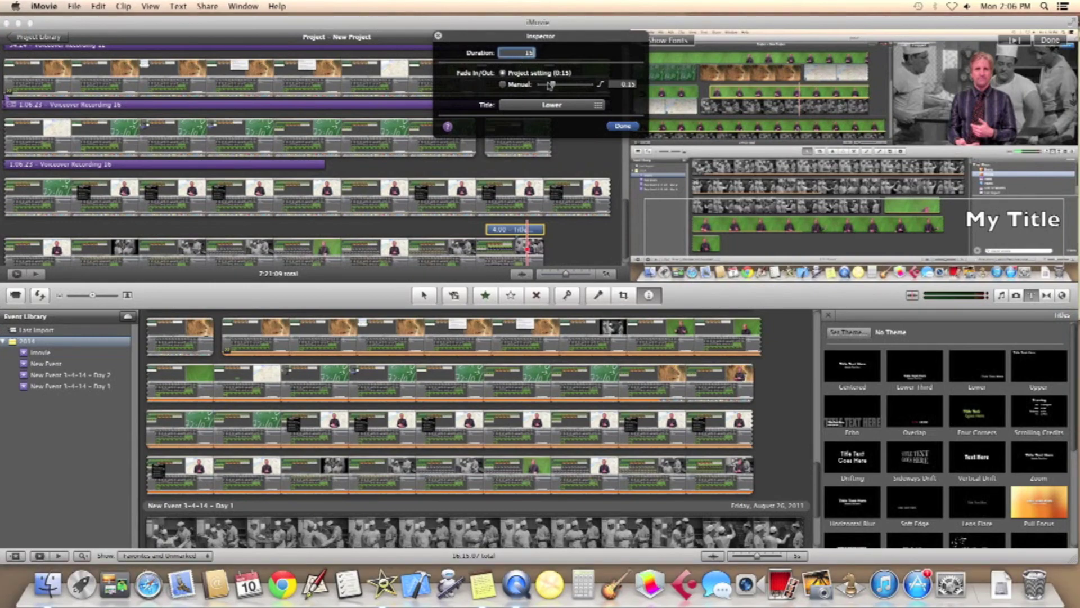
pyautogui.click(623, 126)
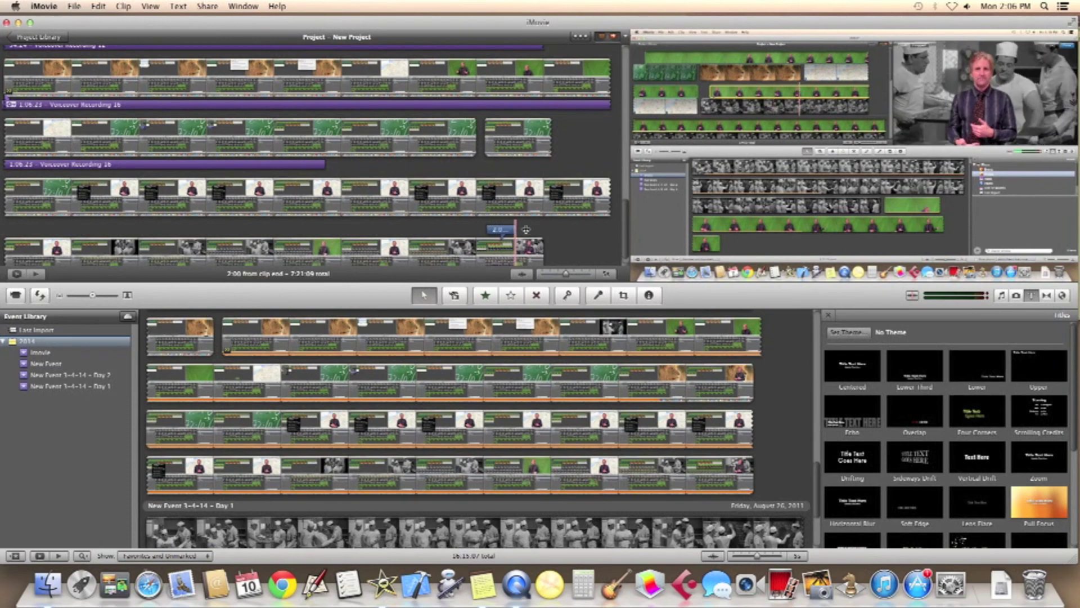
# Extend the "My Title" title to 7:01 so it runs to the project's end, and change its style to Formal.
pyautogui.moveTo(493, 228); pyautogui.dragTo(542, 229)
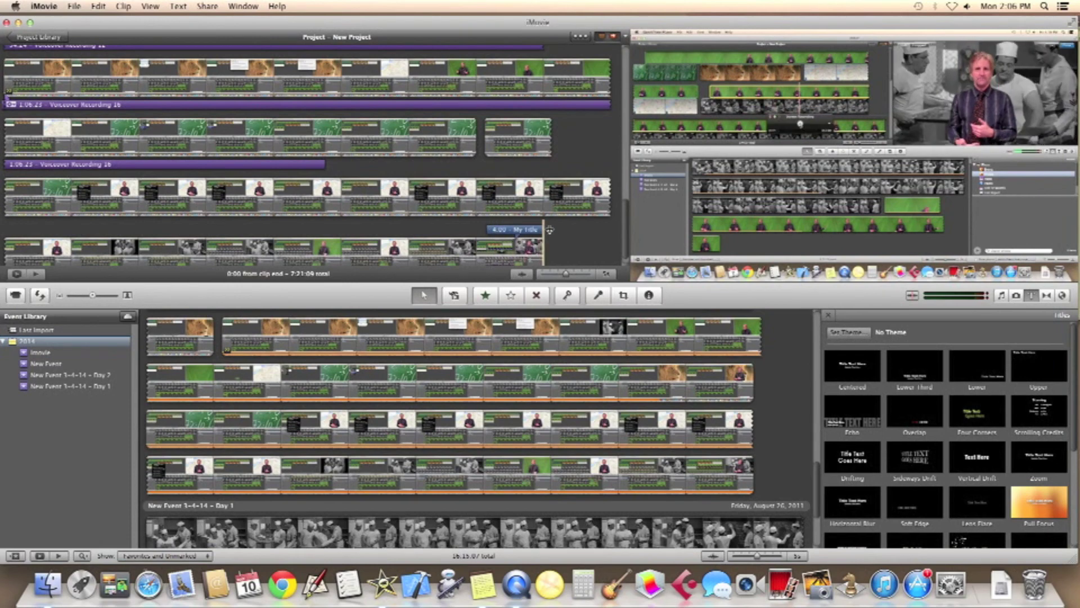
pyautogui.moveTo(487, 229)
pyautogui.mouseDown()
pyautogui.moveTo(428, 230)
pyautogui.moveTo(485, 229)
pyautogui.mouseUp()
pyautogui.doubleClick(485, 230)
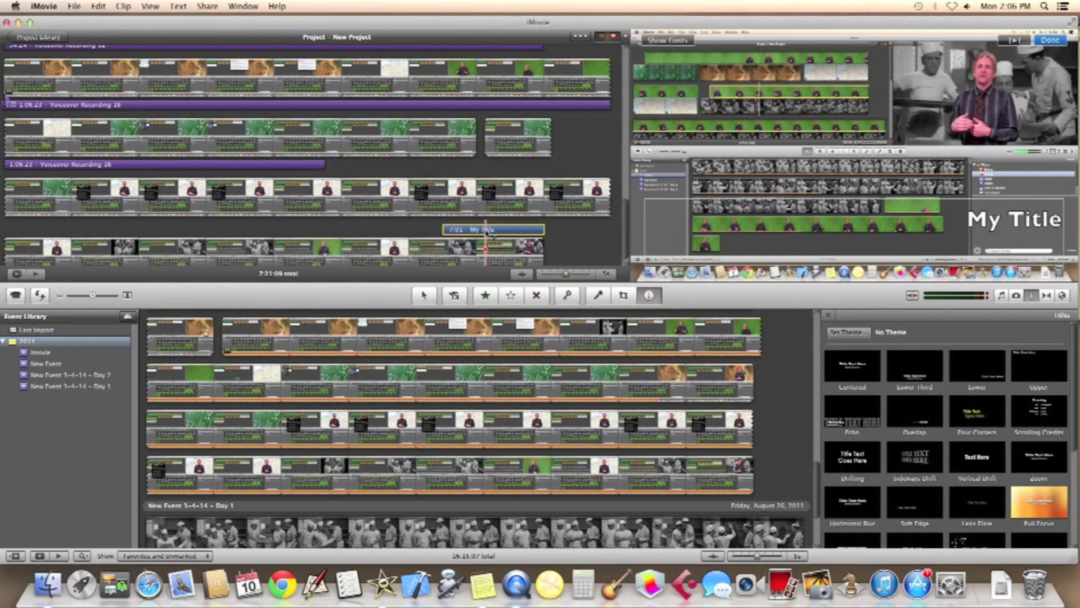
pyautogui.click(598, 107)
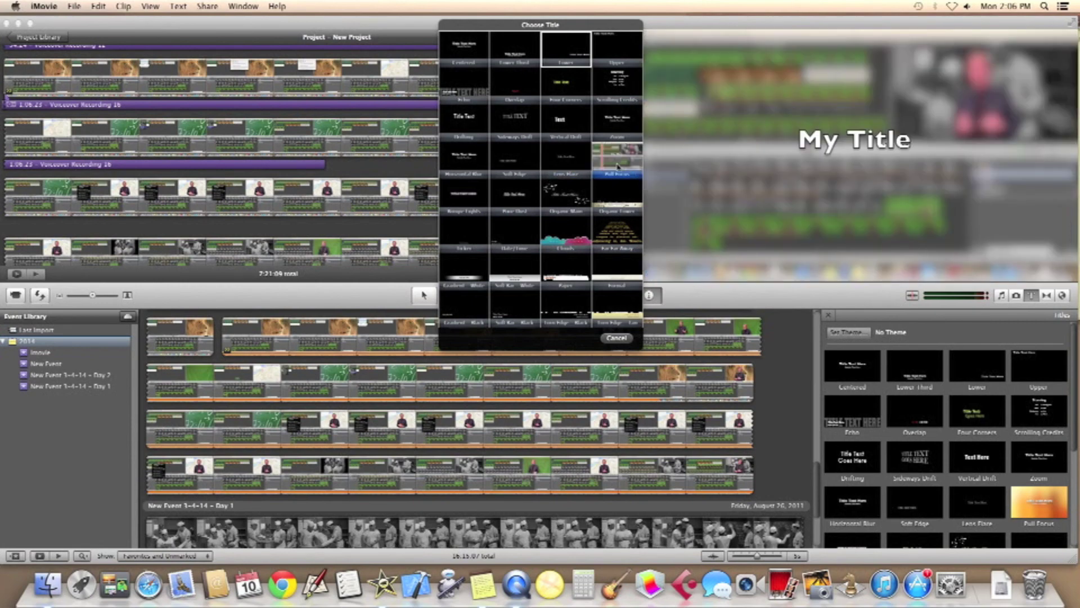
pyautogui.click(620, 279)
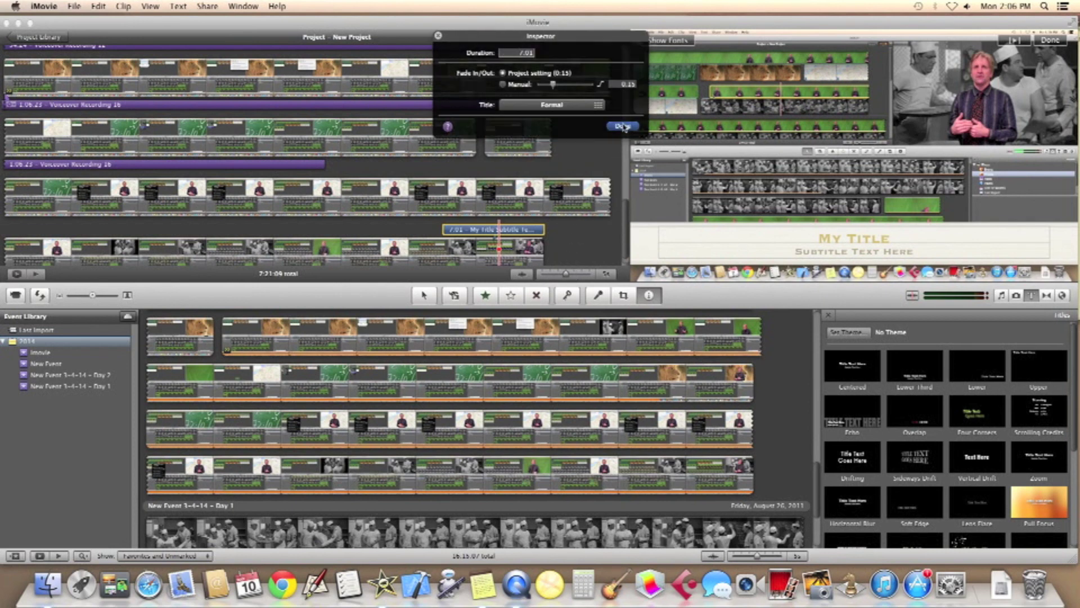
pyautogui.click(623, 126)
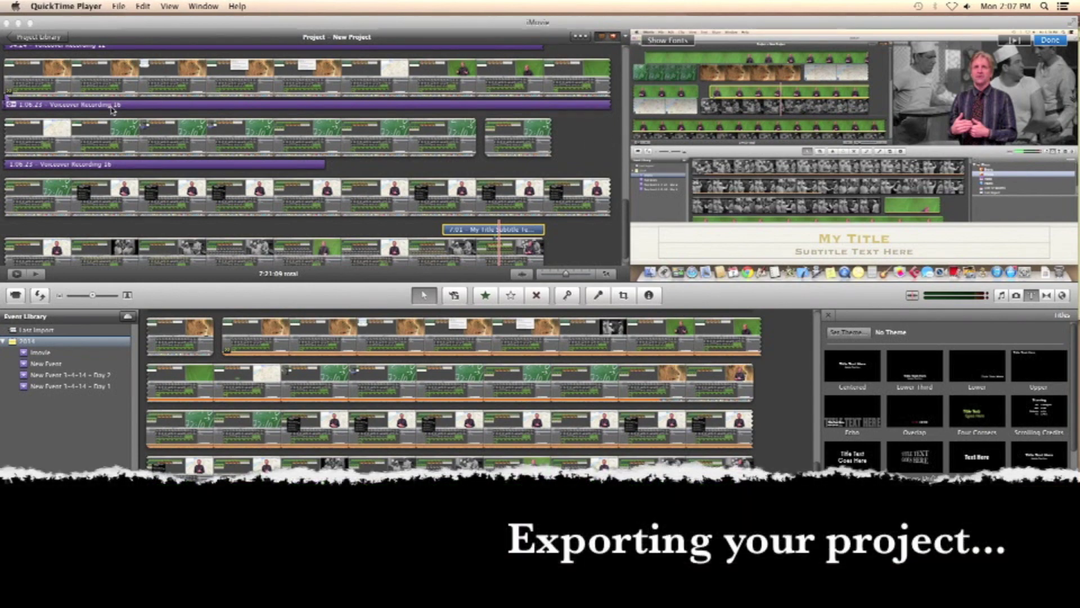
# Return to iMovie and start finalizing the open project to prepare it for export.
pyautogui.click(171, 36)
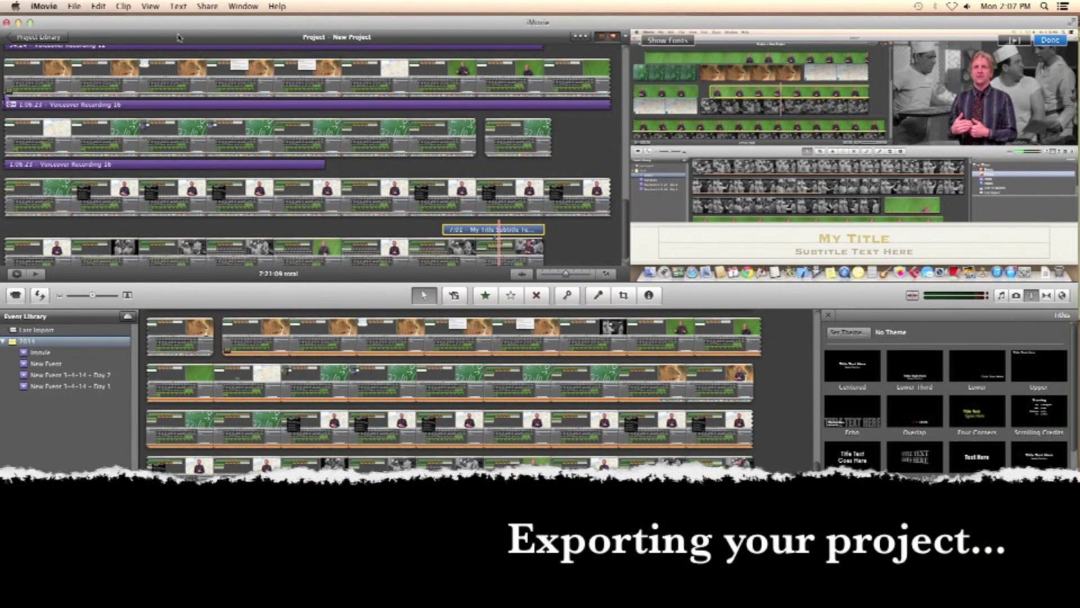
pyautogui.click(76, 6)
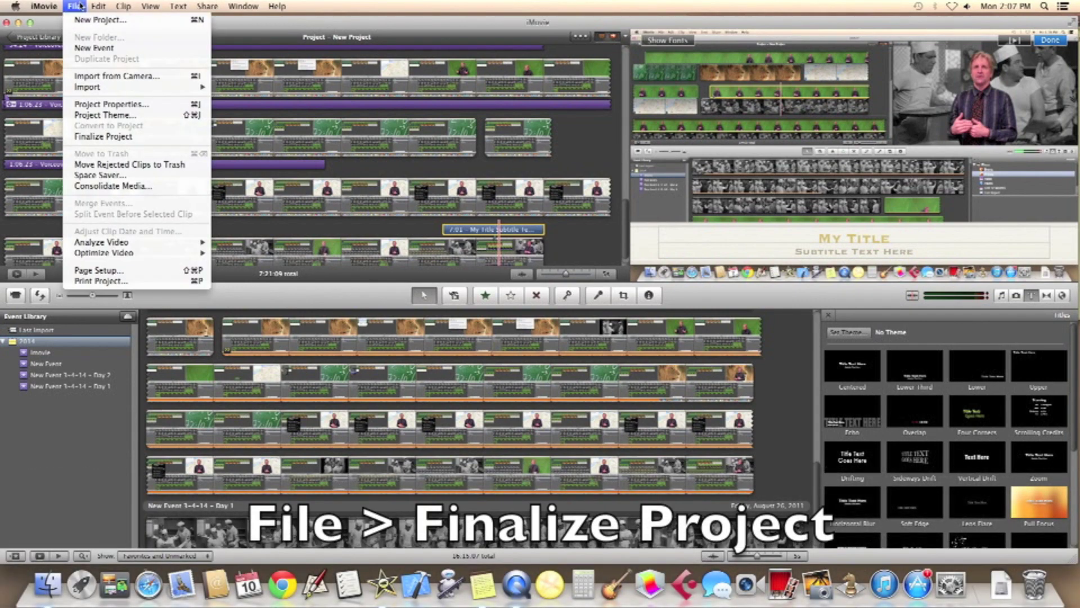
pyautogui.click(98, 136)
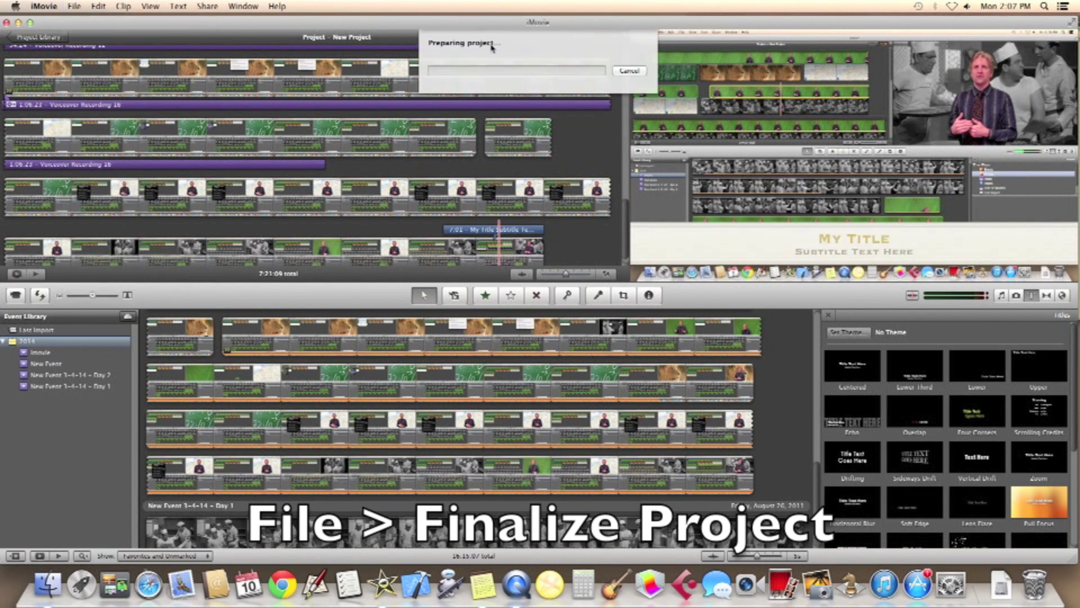